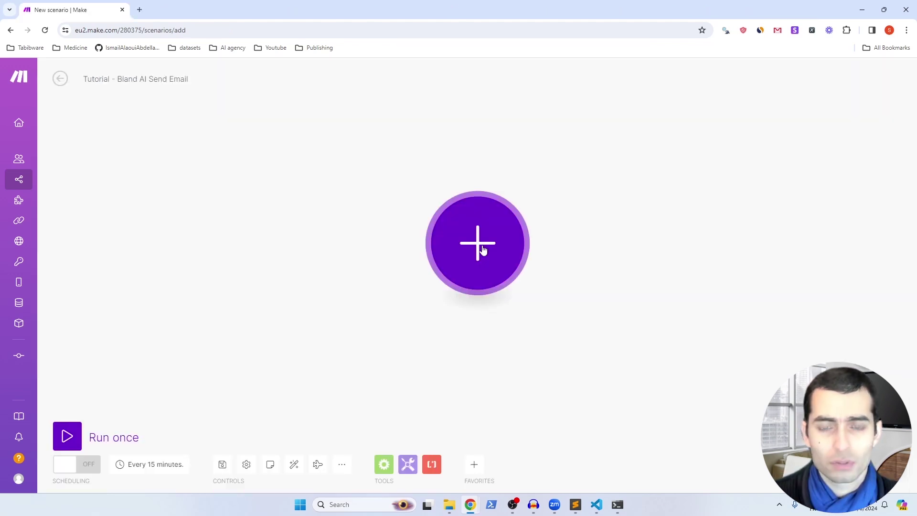
Step: Add a Custom webhook trigger named 'Bland AI Send Email Tutorial' and copy its address
{"action": "left_click", "coordinate": [483, 249]}
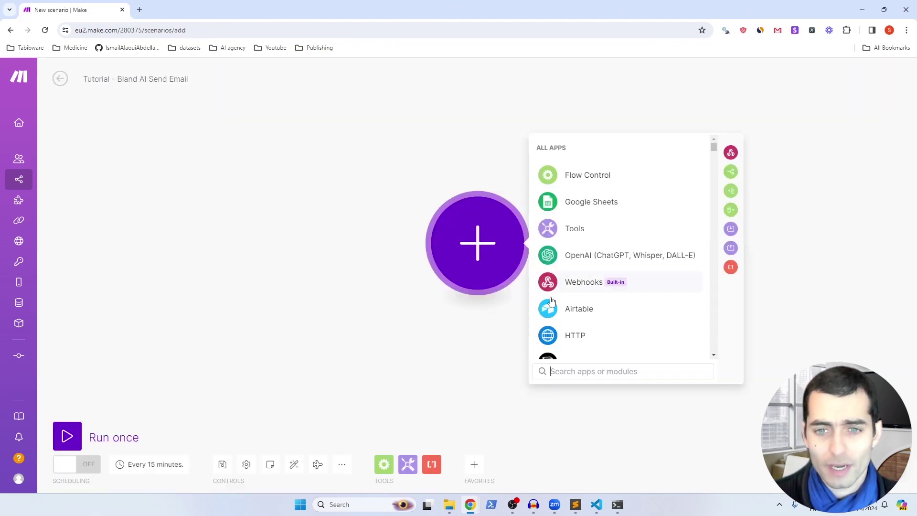
{"action": "left_click", "coordinate": [575, 285]}
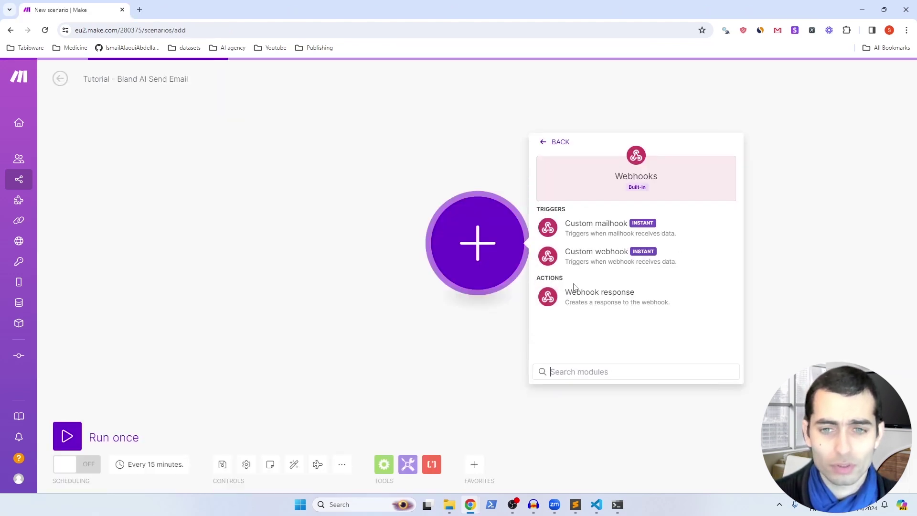
{"action": "left_click", "coordinate": [589, 258]}
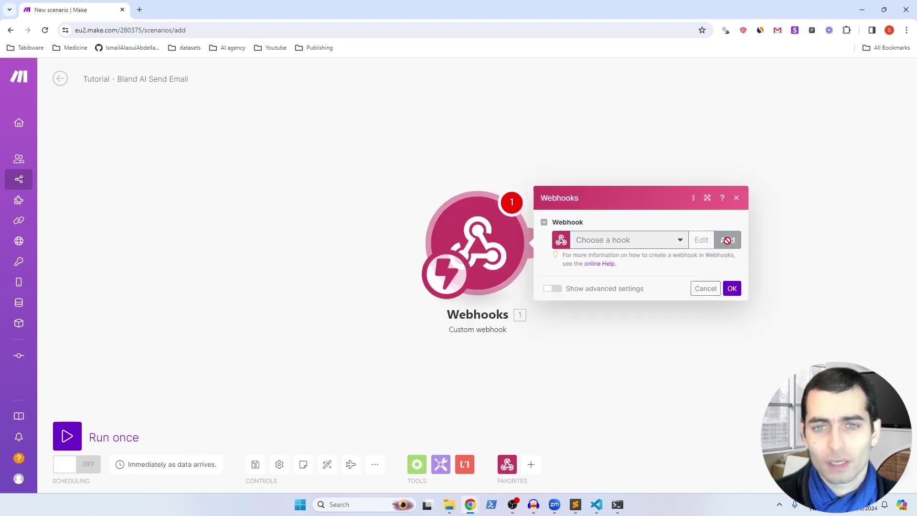
{"action": "left_click", "coordinate": [727, 241]}
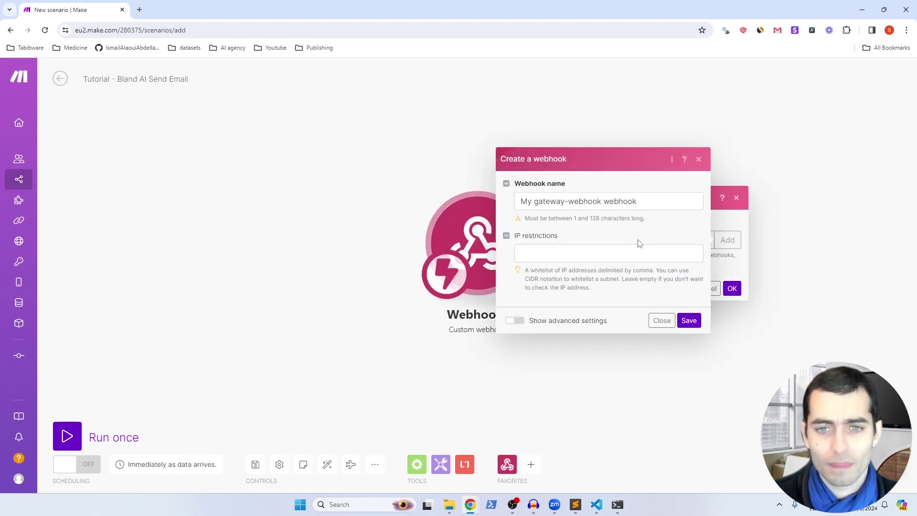
{"action": "triple_click", "coordinate": [588, 203]}
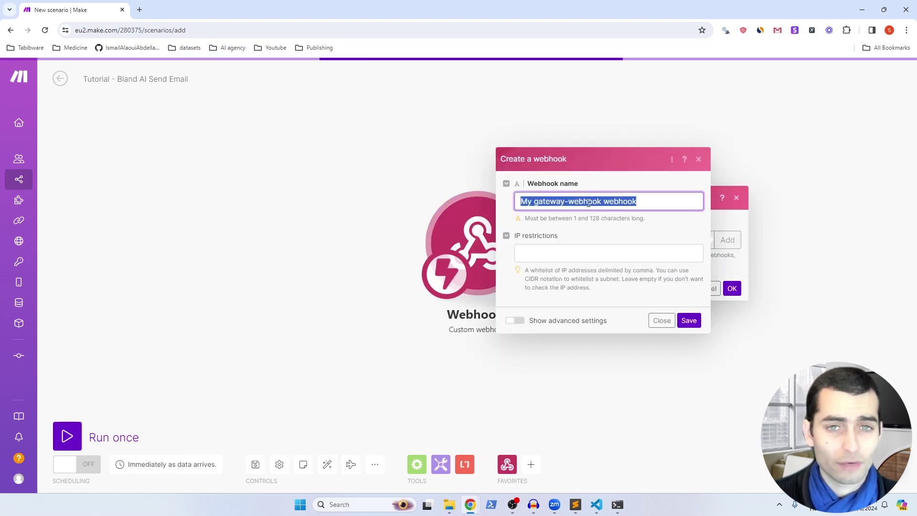
{"action": "type", "text": "Bland AI Send Email Tutorial"}
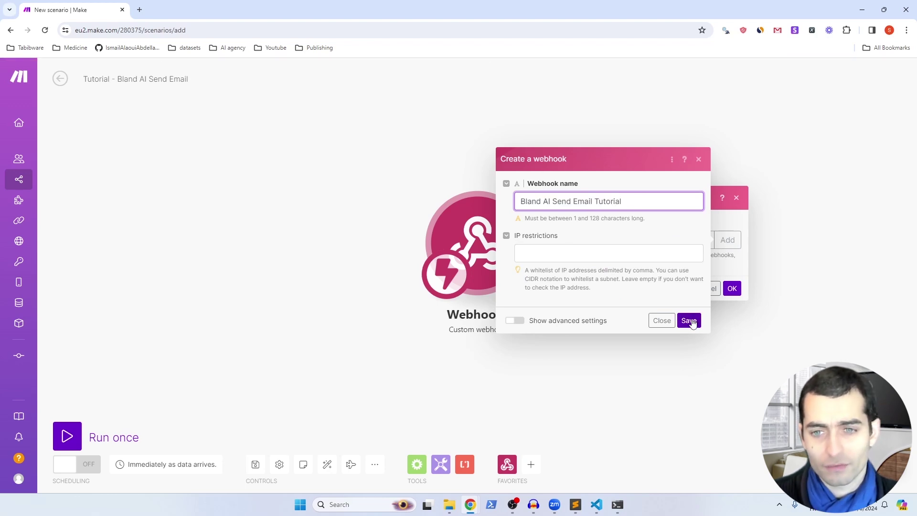
{"action": "left_click", "coordinate": [689, 321]}
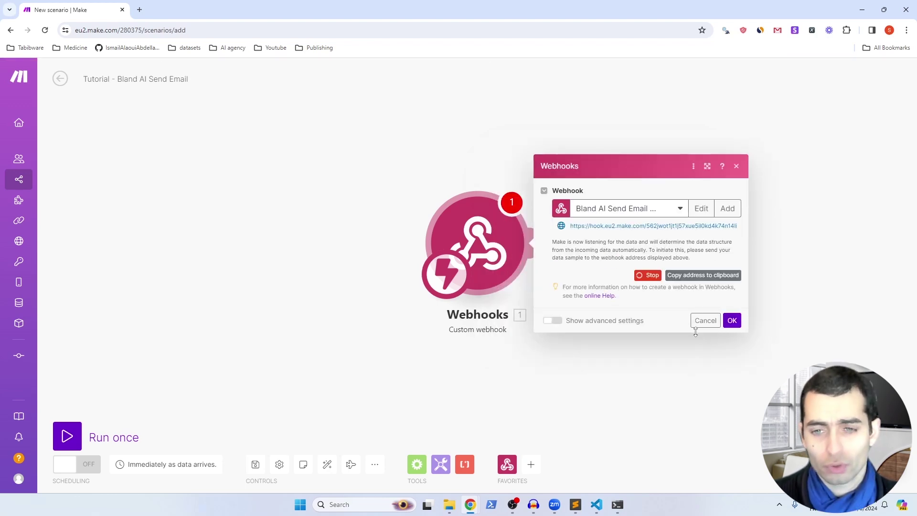
{"action": "left_click", "coordinate": [697, 277]}
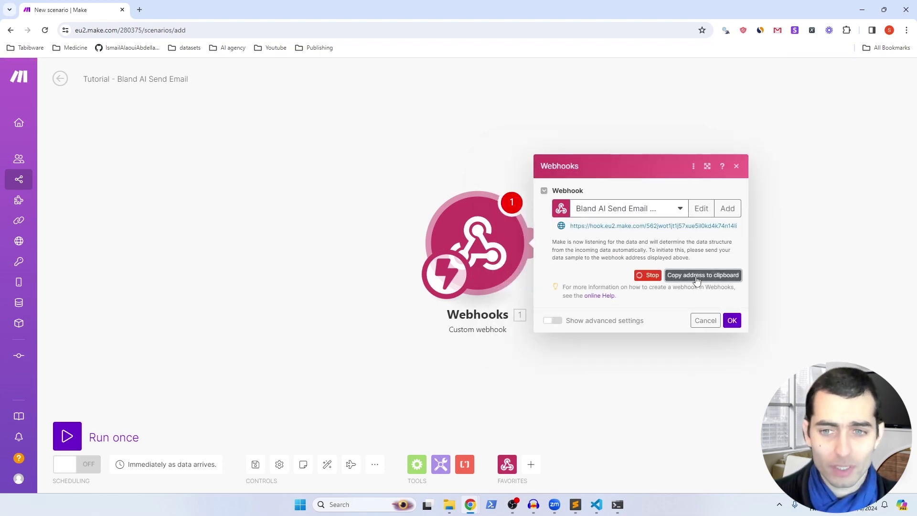
{"action": "key", "text": "alt+Tab"}
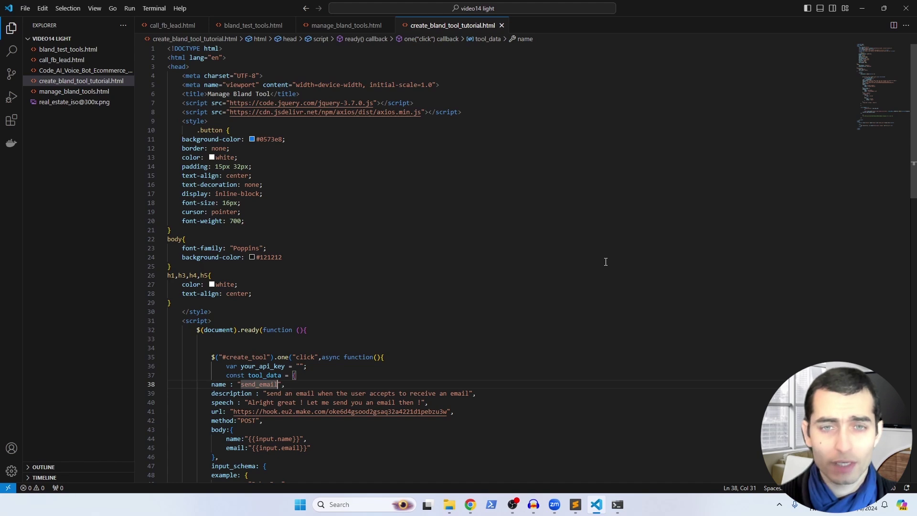
Step: Replace the old url string on line 41 of create_bland_tool_tutorial.html with the new webhook address
{"action": "left_click_drag", "start_coordinate": [233, 412], "coordinate": [449, 412]}
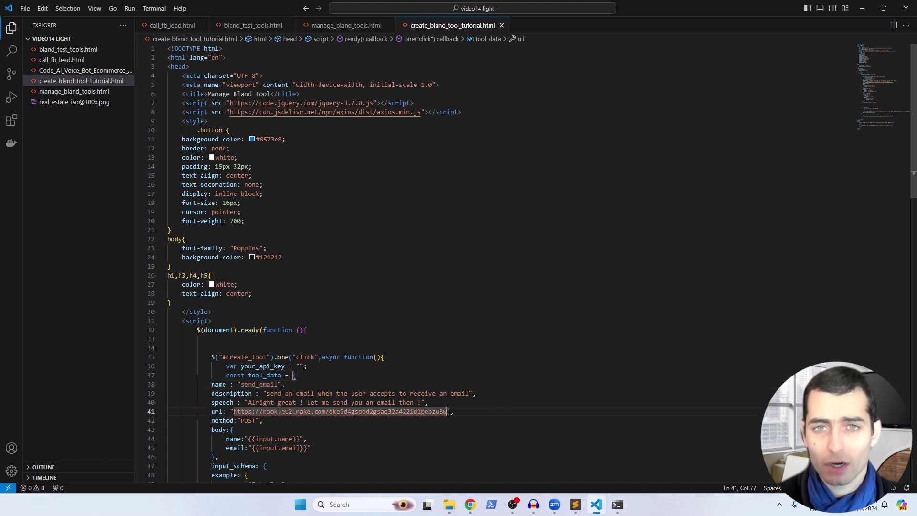
{"action": "key", "text": "ctrl+v"}
{"action": "scroll", "coordinate": [302, 223], "scroll_direction": "down", "scroll_amount": 5}
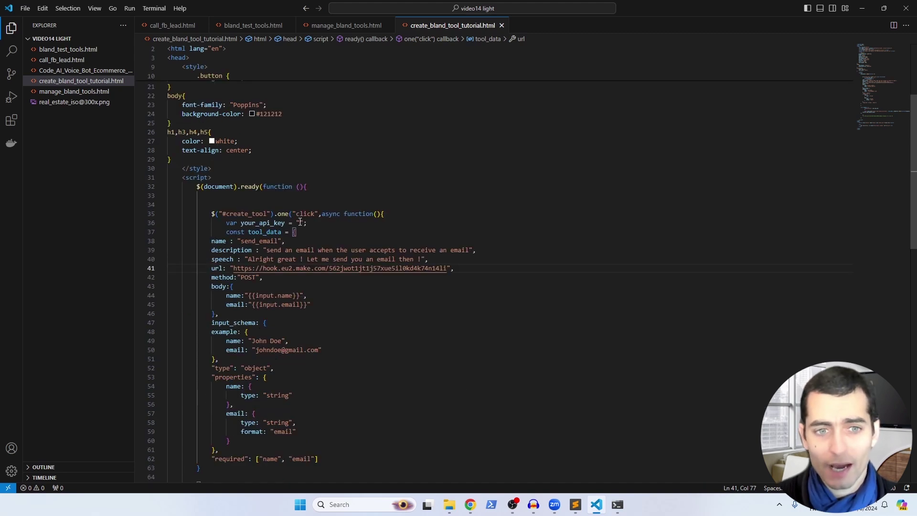
{"action": "left_click", "coordinate": [300, 222]}
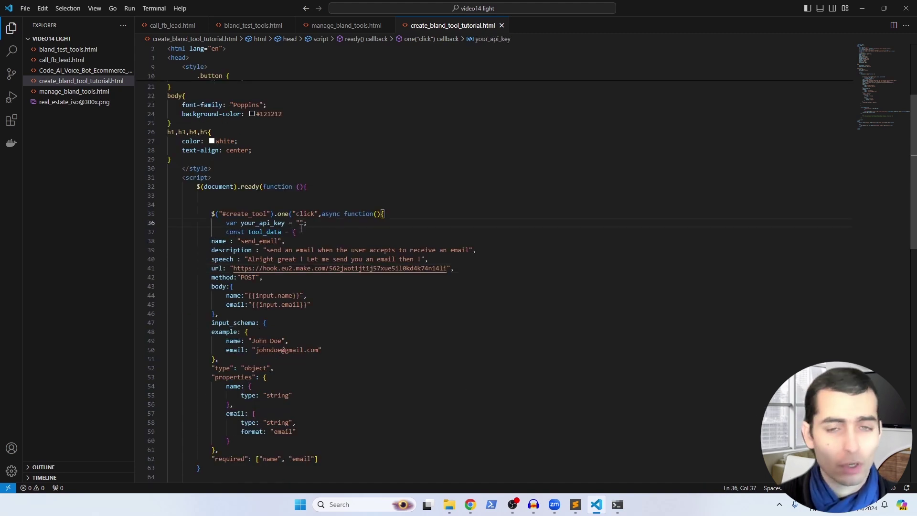
{"action": "key", "text": "alt+Tab"}
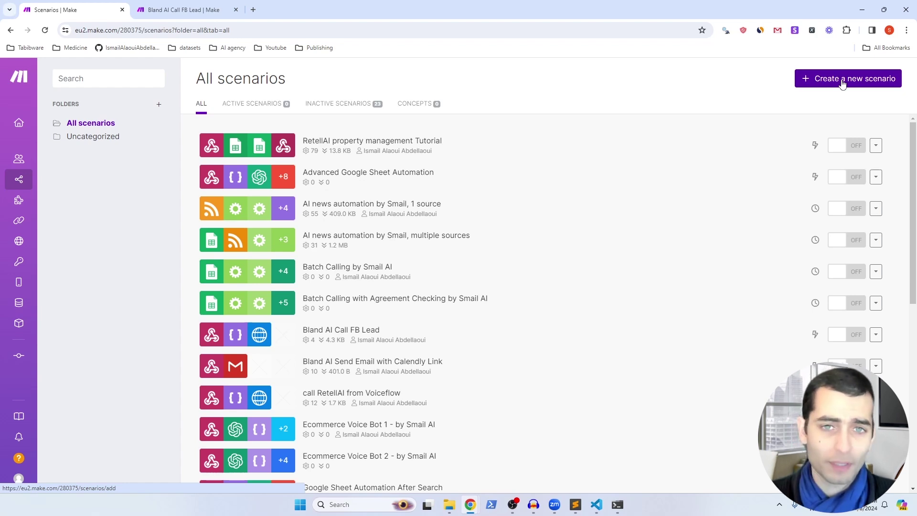
Step: Create a new scenario with a Custom webhook trigger 'AI Bland Call after FB Lead' and copy its address
{"action": "left_click", "coordinate": [842, 84]}
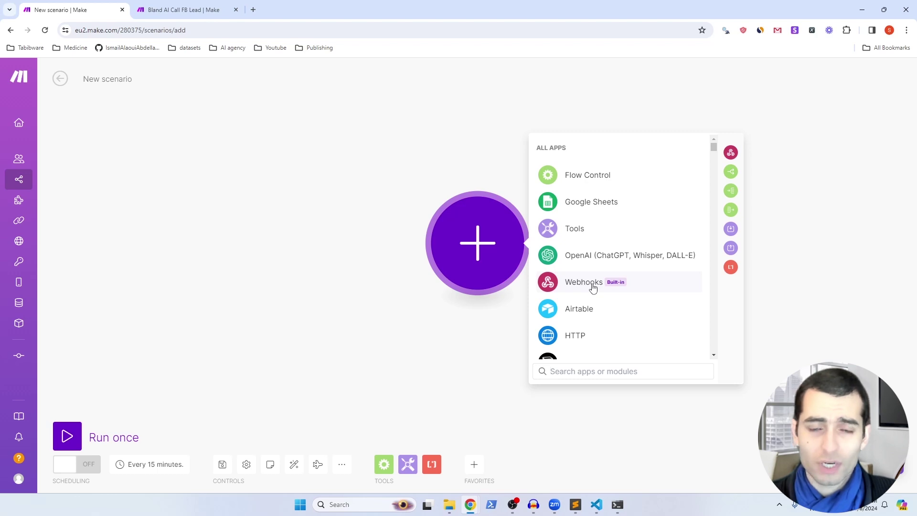
{"action": "left_click", "coordinate": [583, 282]}
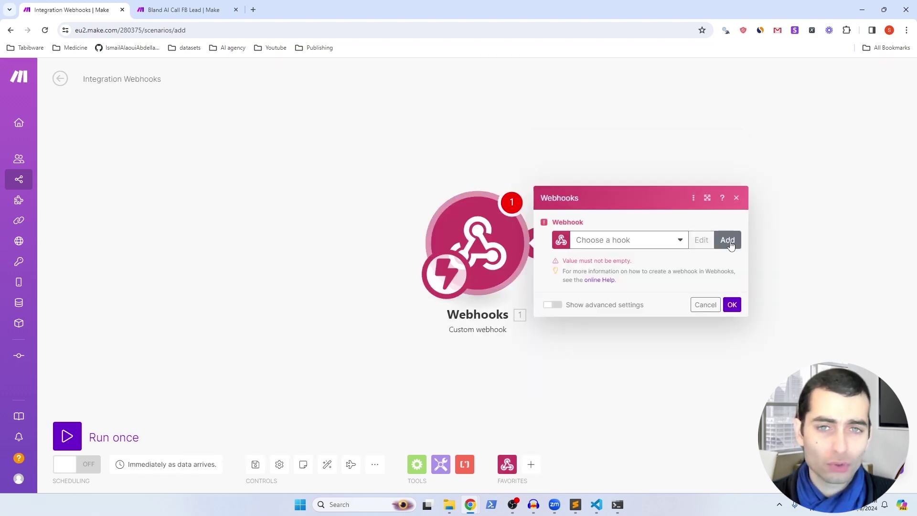
{"action": "left_click", "coordinate": [727, 240]}
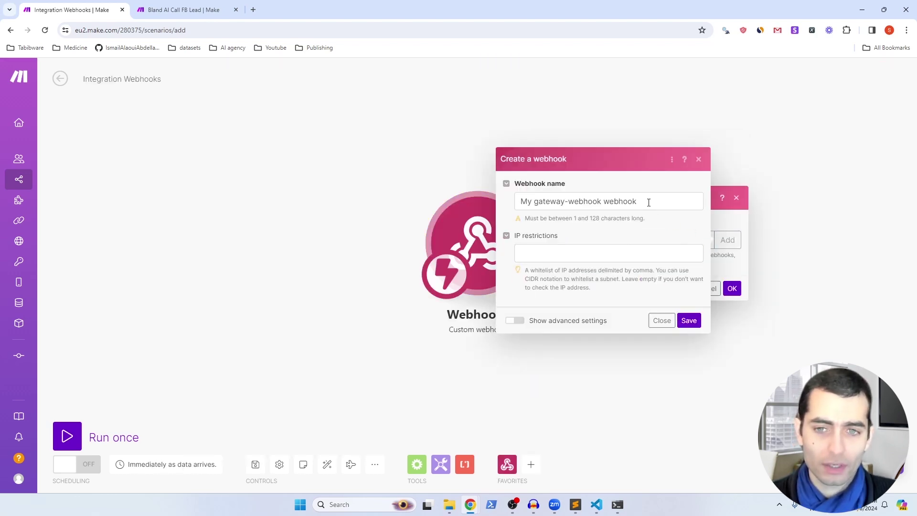
{"action": "triple_click", "coordinate": [648, 202]}
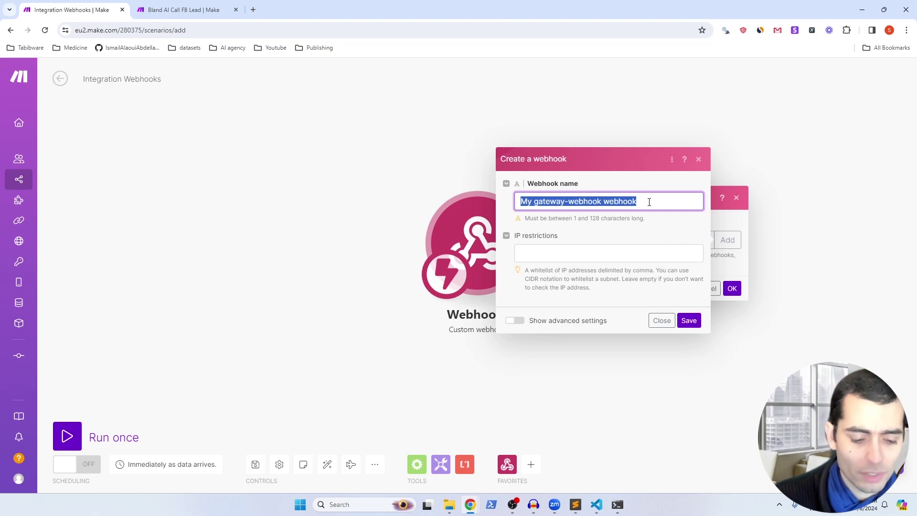
{"action": "type", "text": "AI Bland Call after FB Lead"}
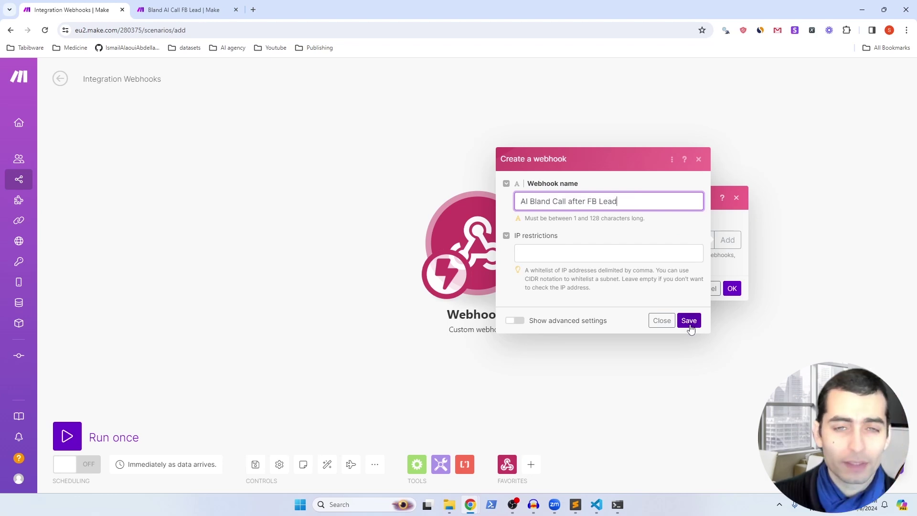
{"action": "left_click", "coordinate": [689, 322]}
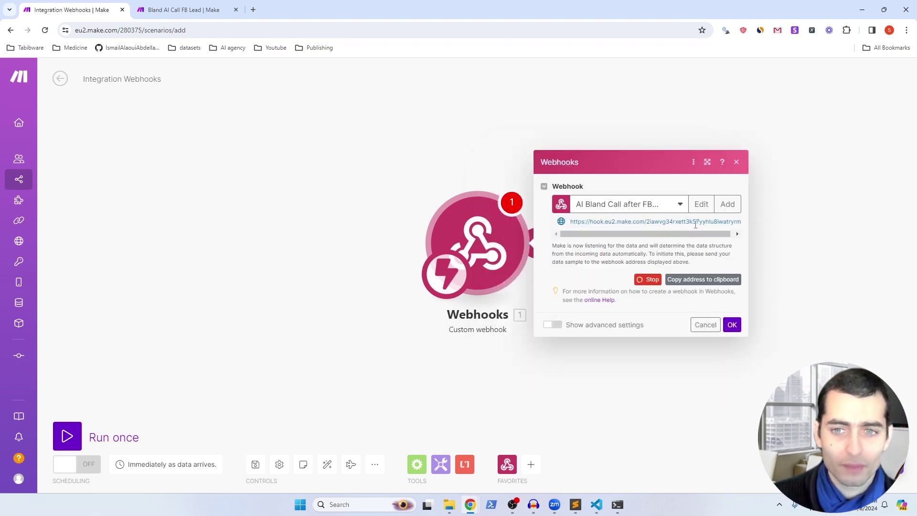
{"action": "left_click", "coordinate": [700, 281]}
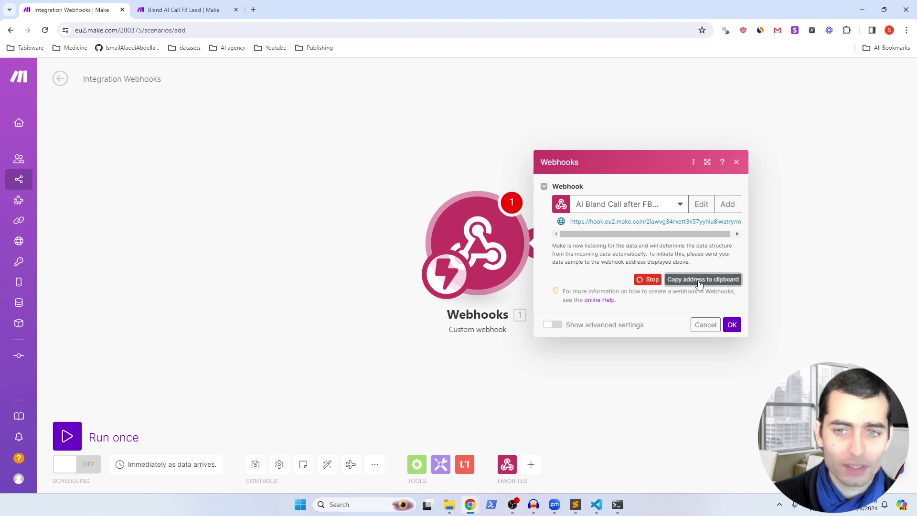
{"action": "left_click", "coordinate": [596, 505]}
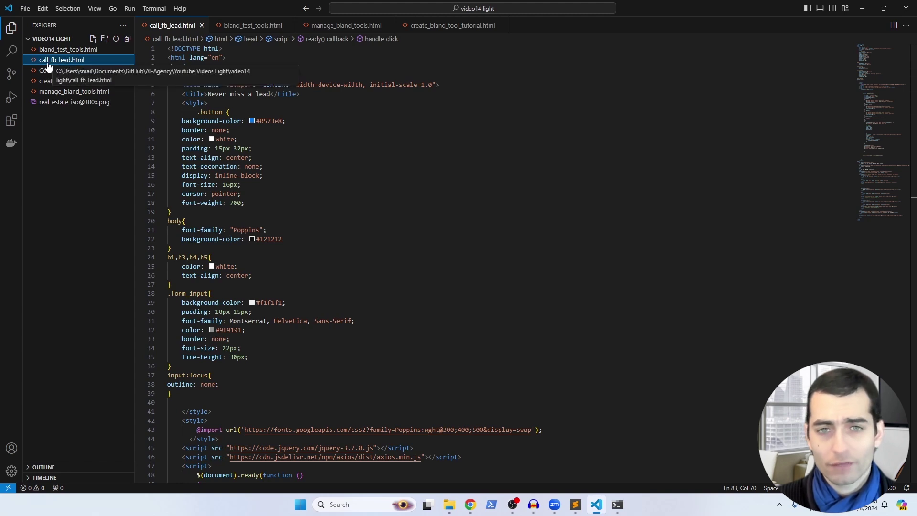
Step: Select the old serviceURL webhook address on line 95 of call_fb_lead.html
{"action": "scroll", "coordinate": [334, 225], "scroll_direction": "down", "scroll_amount": 15}
{"action": "left_click", "coordinate": [506, 258]}
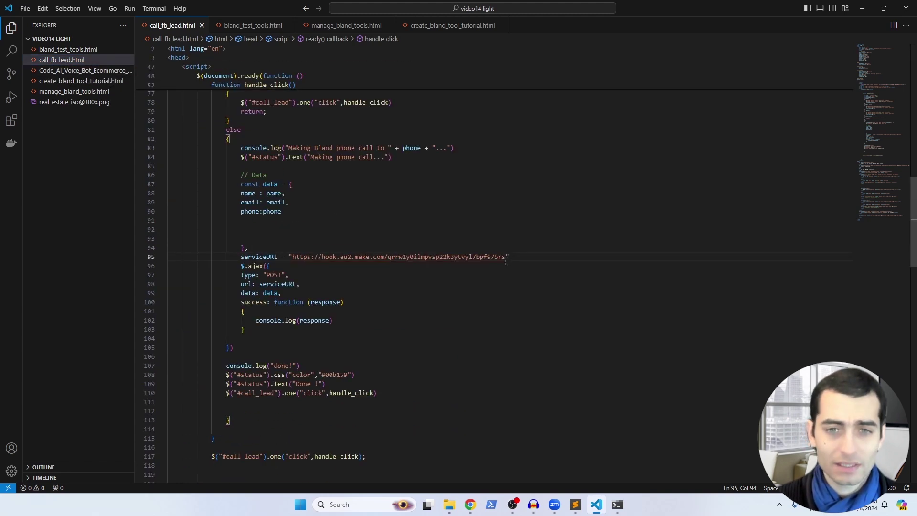
{"action": "left_click_drag", "start_coordinate": [505, 258], "coordinate": [292, 258]}
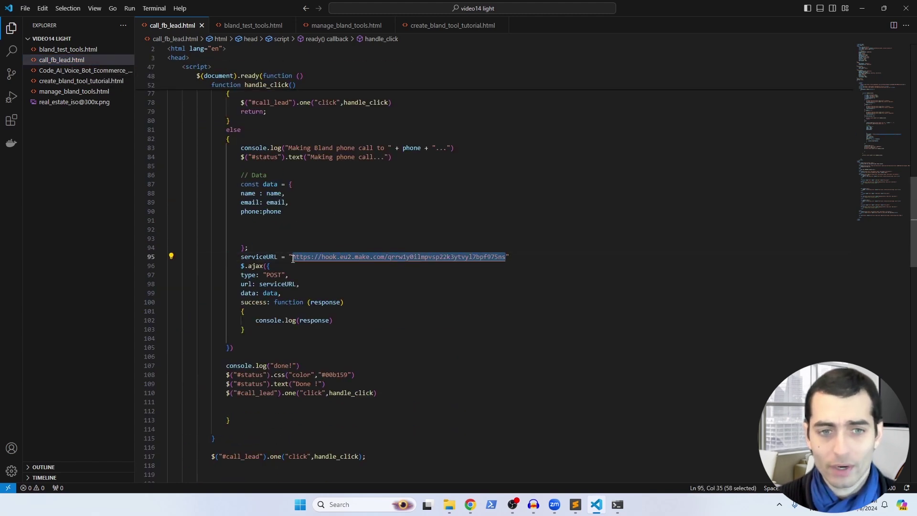
{"action": "key", "text": "alt+Tab"}
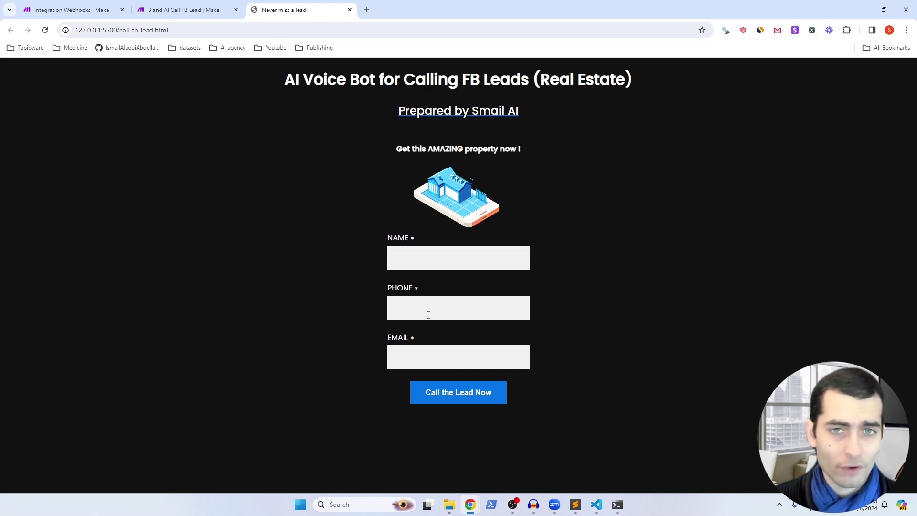
Step: Submit the lead form with a test name, phone and email so it reports 'Done !'
{"action": "left_click", "coordinate": [417, 356]}
{"action": "key", "text": "Down"}
{"action": "key", "text": "Return"}
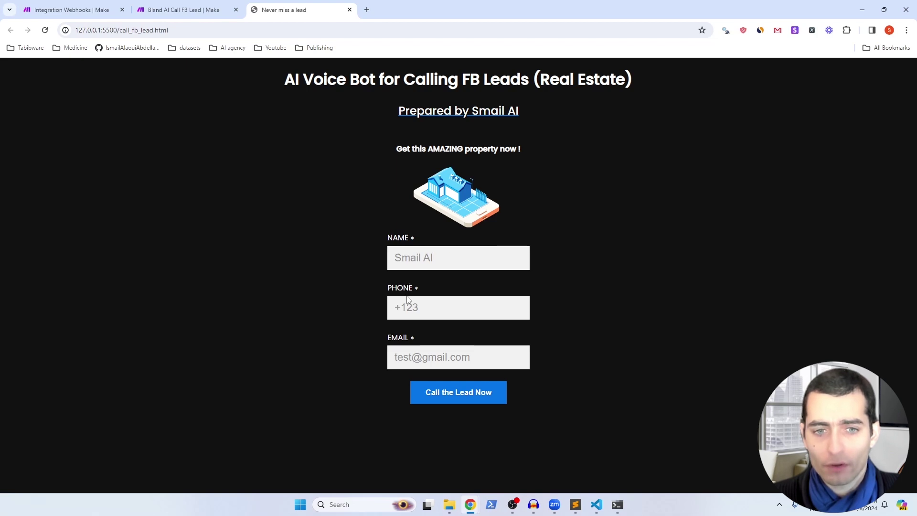
{"action": "left_click", "coordinate": [468, 396]}
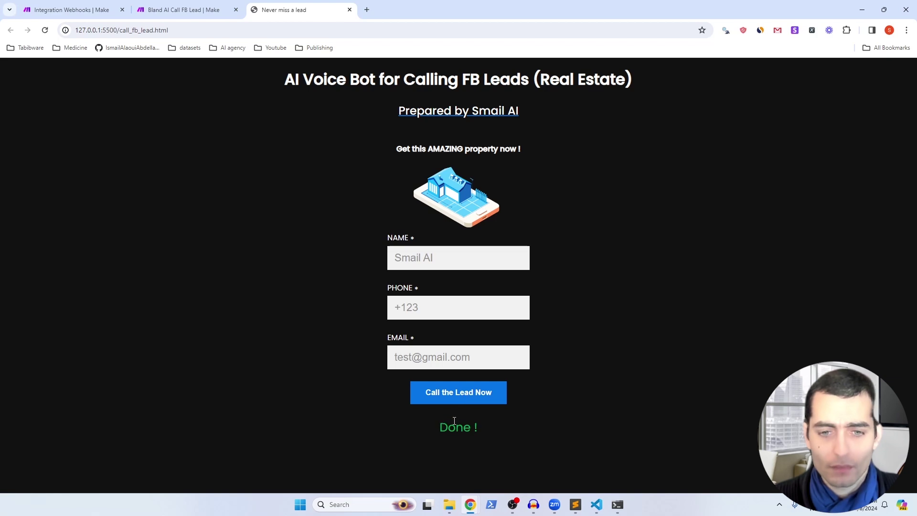
{"action": "key", "text": "ctrl+1"}
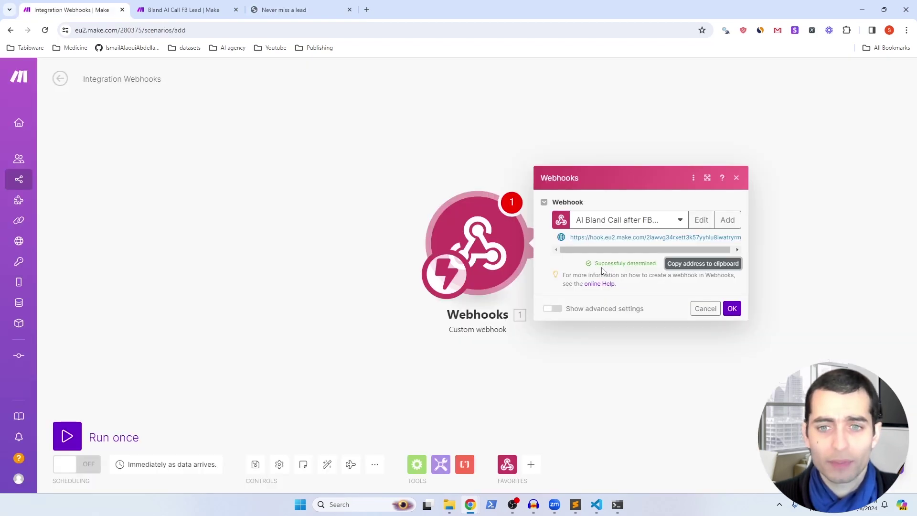
Step: Accept the webhook's detected data structure and add a JSON > Create JSON module after it
{"action": "left_click", "coordinate": [732, 308]}
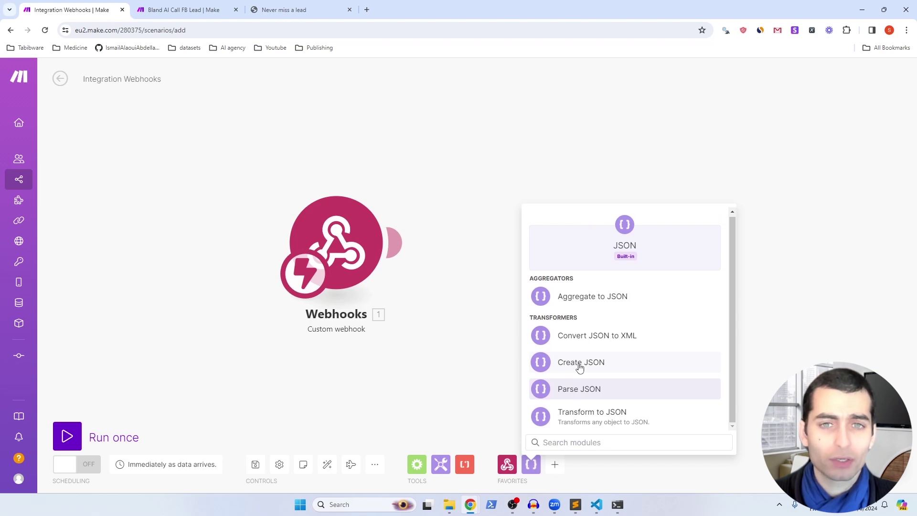
{"action": "left_click", "coordinate": [579, 363]}
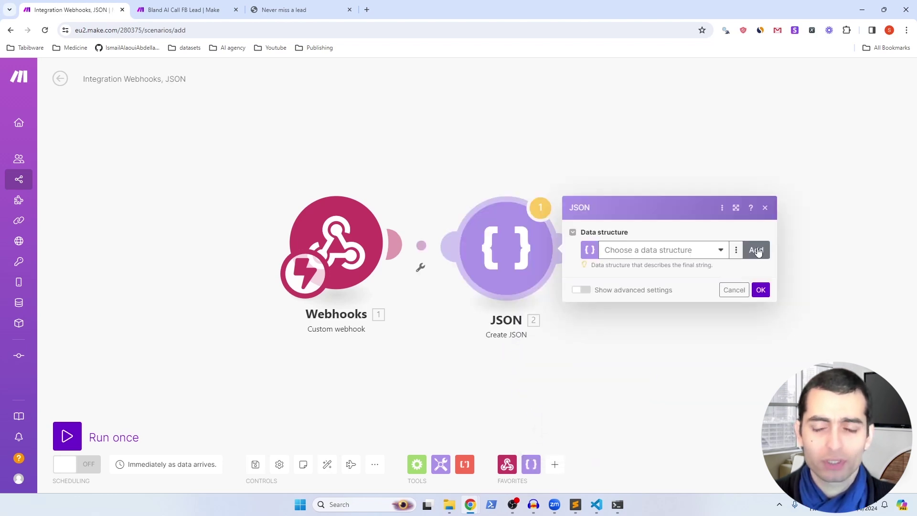
Step: Create data structure 'Tutorial Bland AI FB Lead Call' with a required task field
{"action": "left_click", "coordinate": [756, 250]}
{"action": "left_click", "coordinate": [578, 206]}
{"action": "type", "text": "Tutorial Bland AI FB Lead Call"}
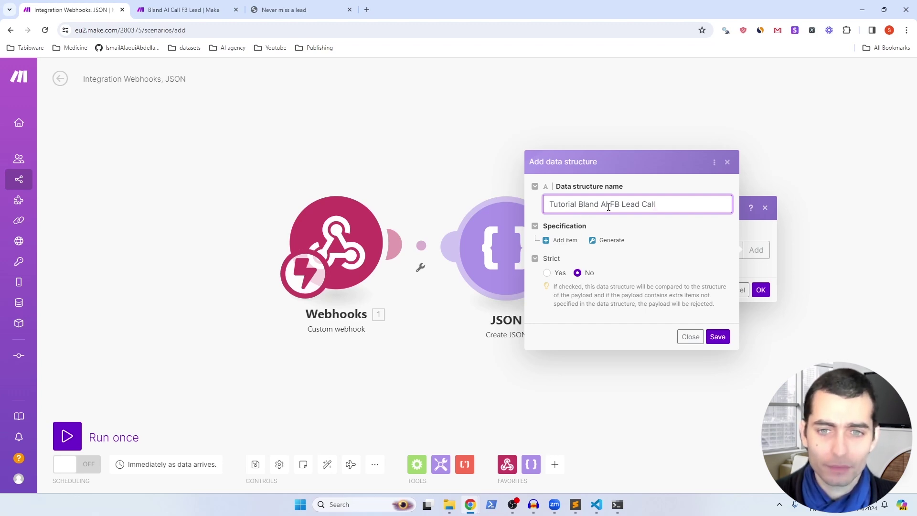
{"action": "left_click", "coordinate": [569, 243]}
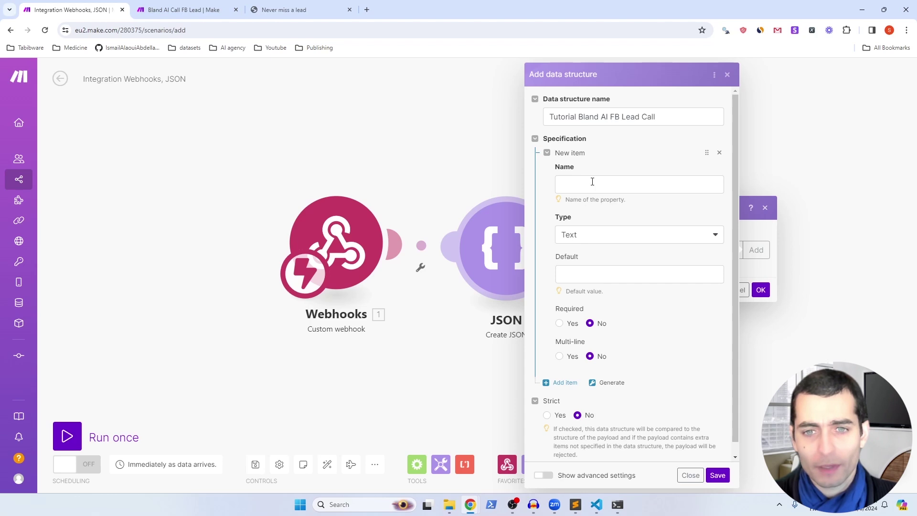
{"action": "left_click", "coordinate": [592, 182]}
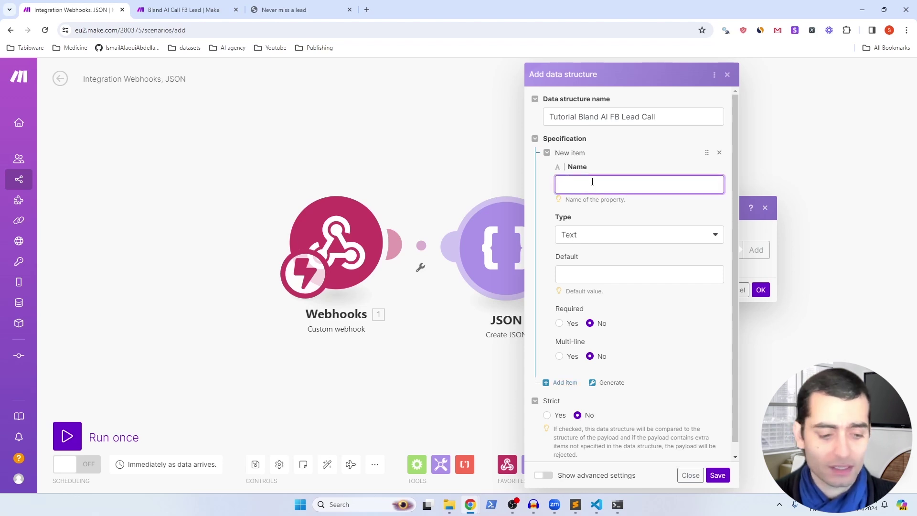
{"action": "type", "text": "task"}
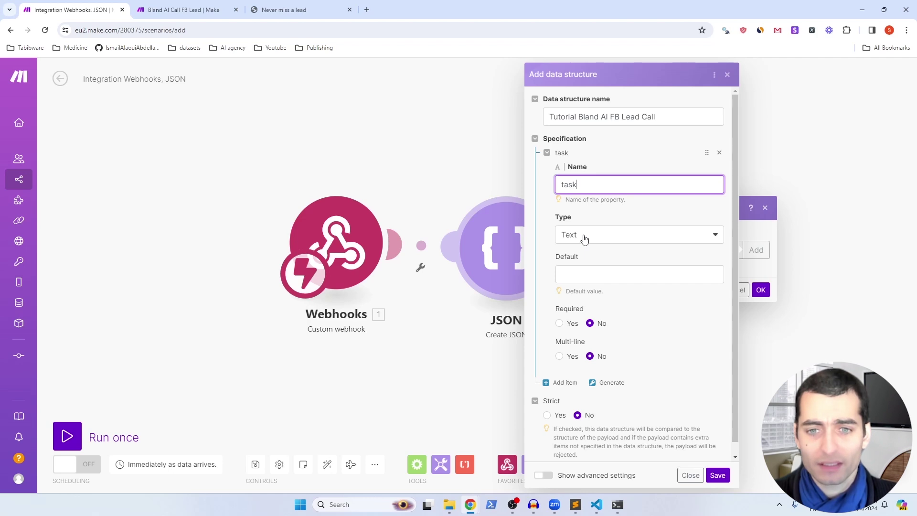
{"action": "left_click", "coordinate": [559, 323]}
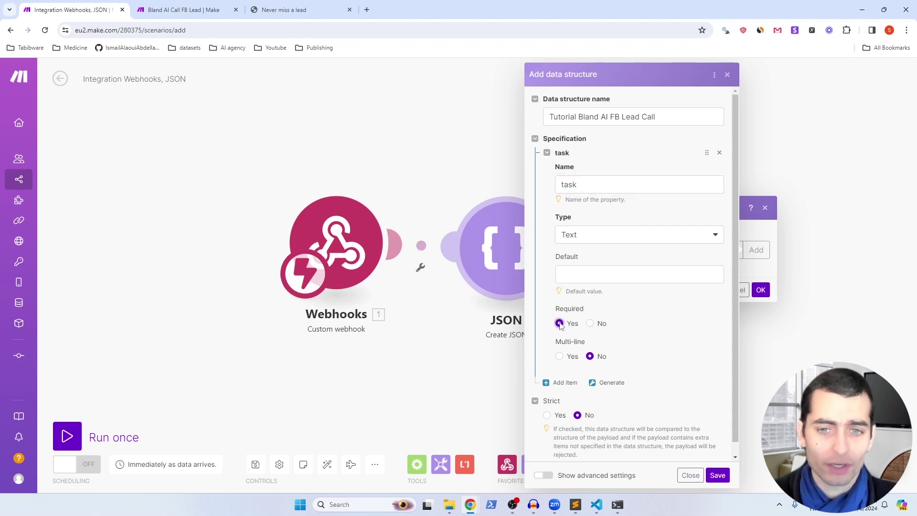
Step: Add a required phone_number field to the data structure
{"action": "left_click", "coordinate": [563, 382]}
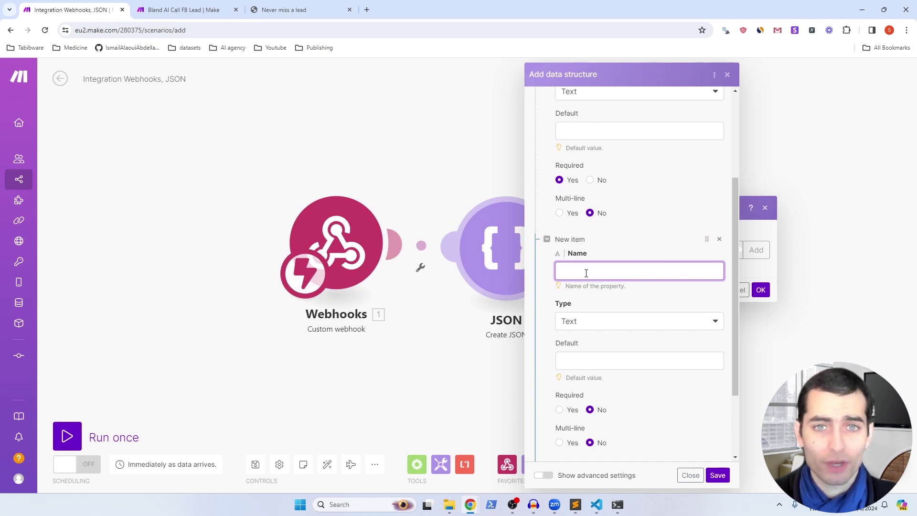
{"action": "type", "text": "phone_number"}
{"action": "scroll", "coordinate": [586, 272], "scroll_direction": "down", "scroll_amount": 2}
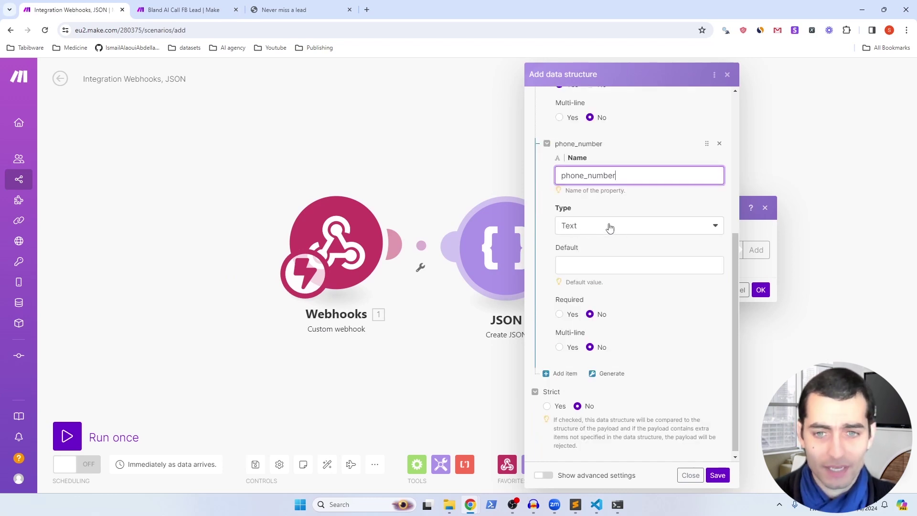
{"action": "left_click", "coordinate": [559, 315]}
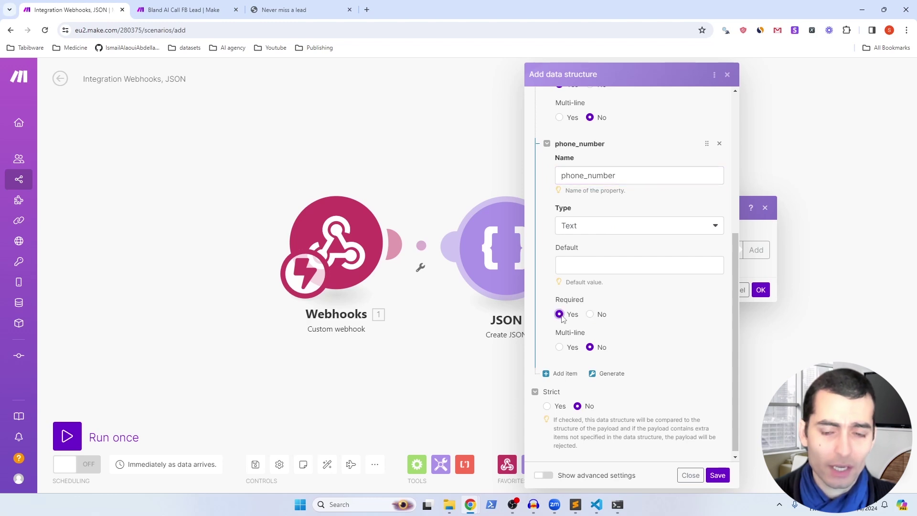
{"action": "scroll", "coordinate": [541, 291], "scroll_direction": "down", "scroll_amount": 1}
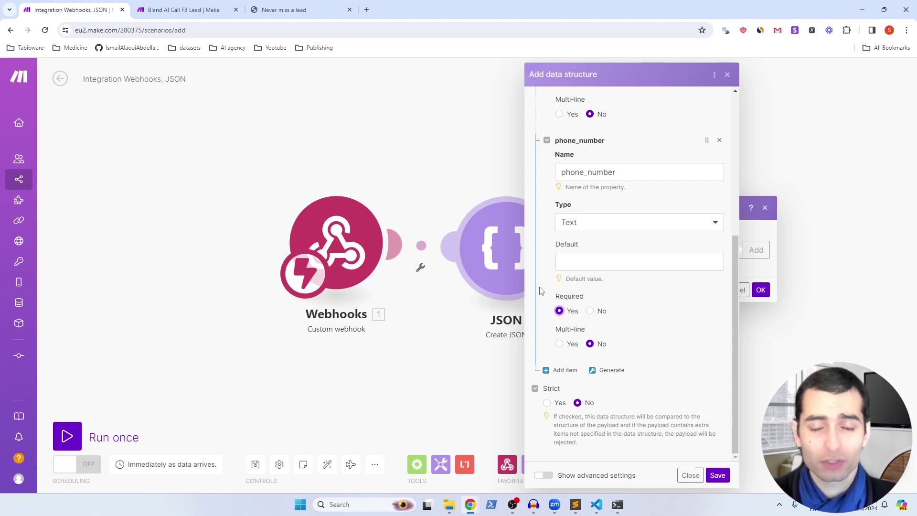
Step: Add a required tools field of type Array with required entries
{"action": "left_click", "coordinate": [559, 371]}
{"action": "type", "text": "tools"}
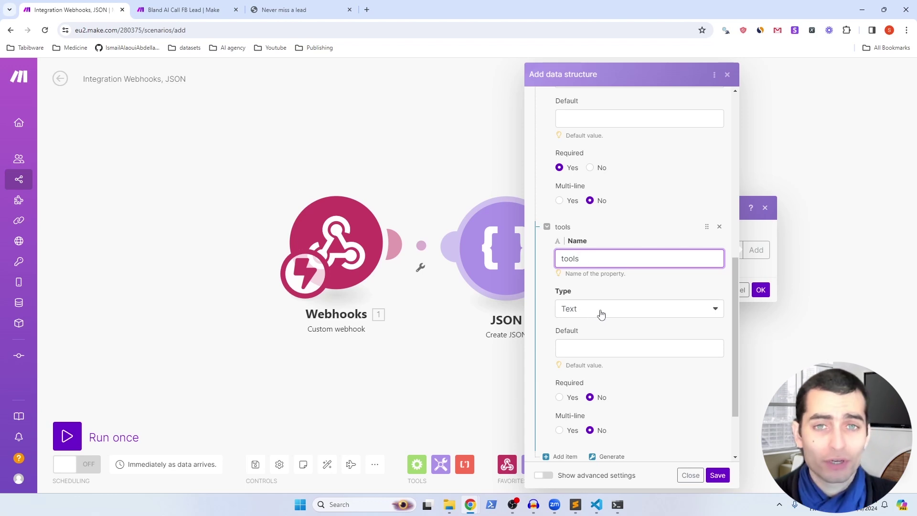
{"action": "key", "text": "Tab"}
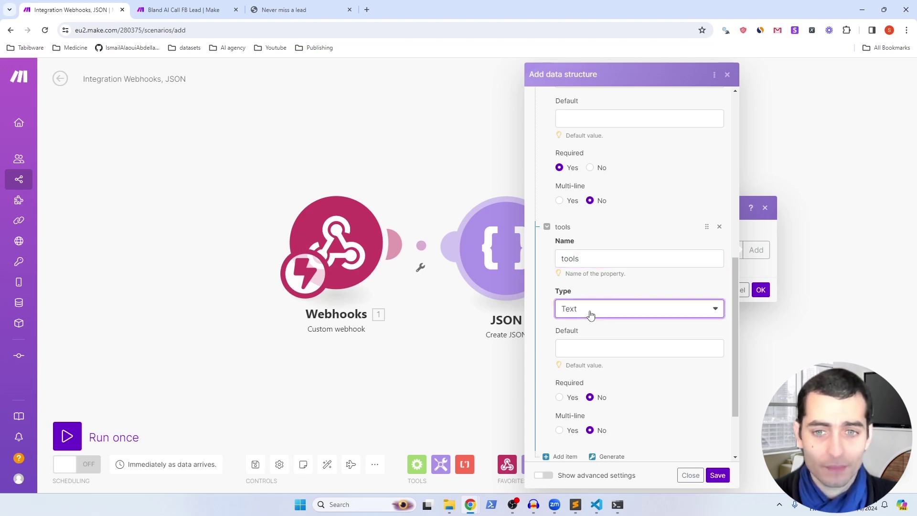
{"action": "key", "text": "a"}
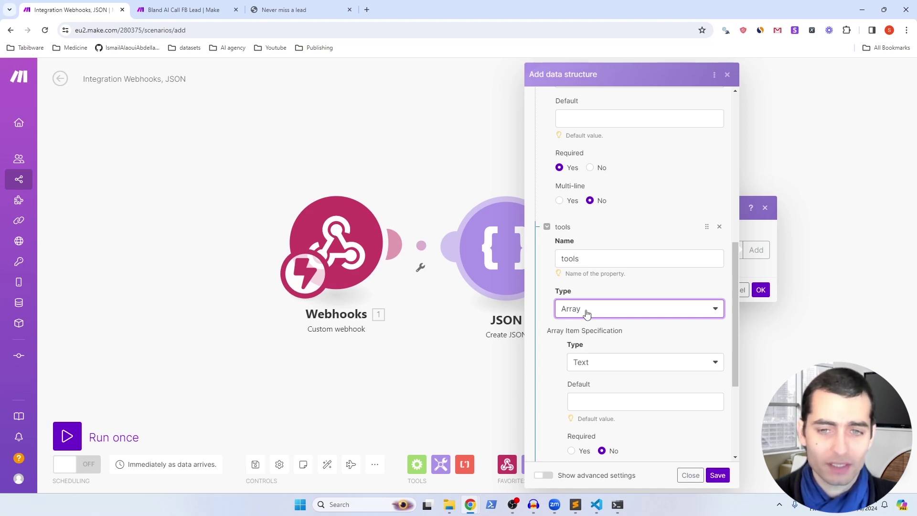
{"action": "scroll", "coordinate": [587, 313], "scroll_direction": "down", "scroll_amount": 3}
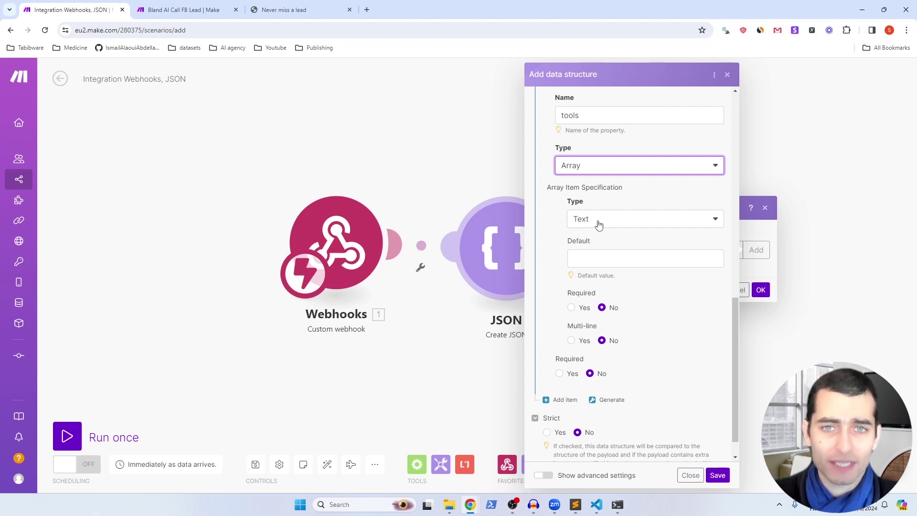
{"action": "left_click", "coordinate": [571, 309]}
{"action": "left_click", "coordinate": [559, 374]}
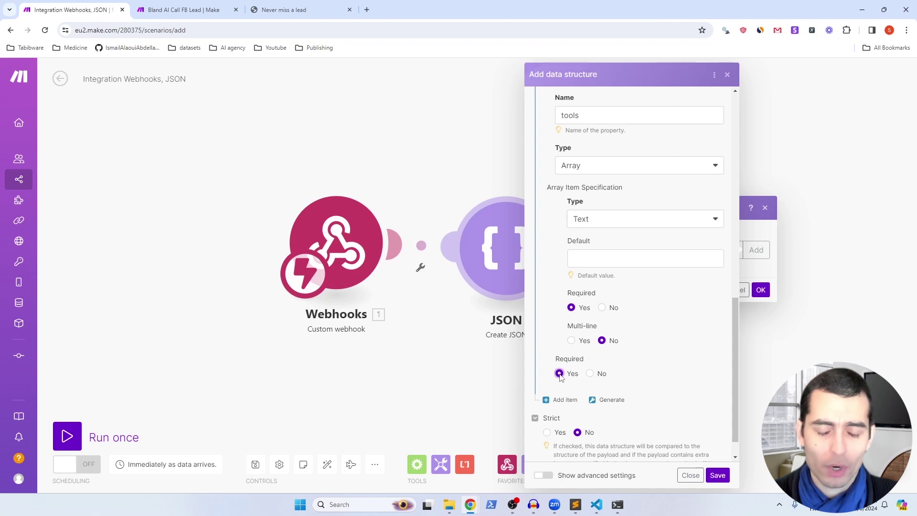
{"action": "scroll", "coordinate": [560, 377], "scroll_direction": "down", "scroll_amount": 1}
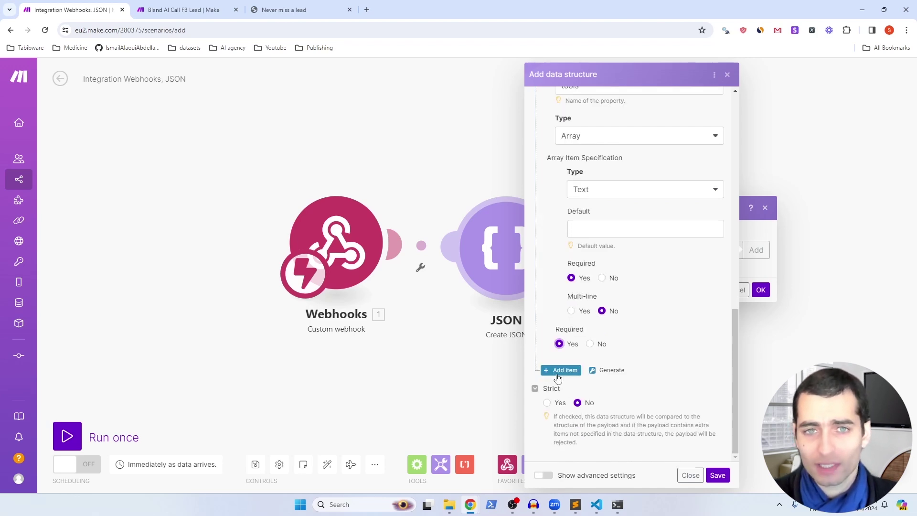
Step: Add a reduce_latency field of type Boolean
{"action": "left_click", "coordinate": [558, 372]}
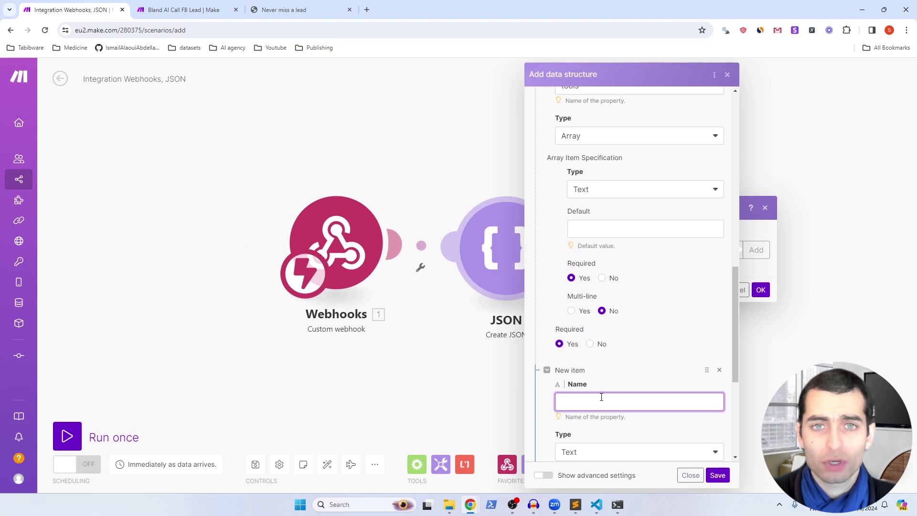
{"action": "type", "text": "reduce_latency"}
{"action": "scroll", "coordinate": [601, 397], "scroll_direction": "down", "scroll_amount": 3}
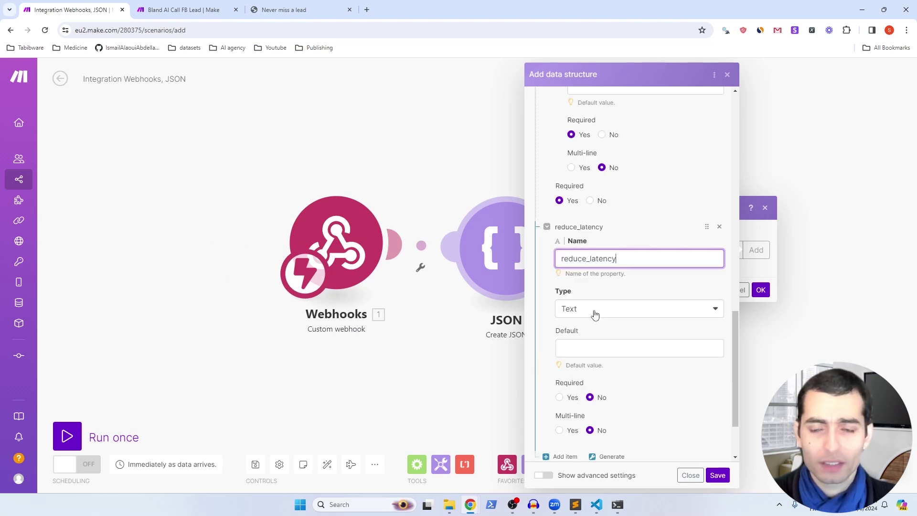
{"action": "left_click", "coordinate": [605, 314]}
{"action": "left_click", "coordinate": [603, 412]}
Step: Add a Boolean wait_for_greeting field and save the data structure
{"action": "left_click", "coordinate": [558, 368]}
{"action": "scroll", "coordinate": [580, 303], "scroll_direction": "down", "scroll_amount": 2}
{"action": "type", "text": "wait_for_greeting"}
{"action": "double_click", "coordinate": [580, 301]}
{"action": "scroll", "coordinate": [593, 287], "scroll_direction": "down", "scroll_amount": 2}
{"action": "left_click", "coordinate": [597, 268]}
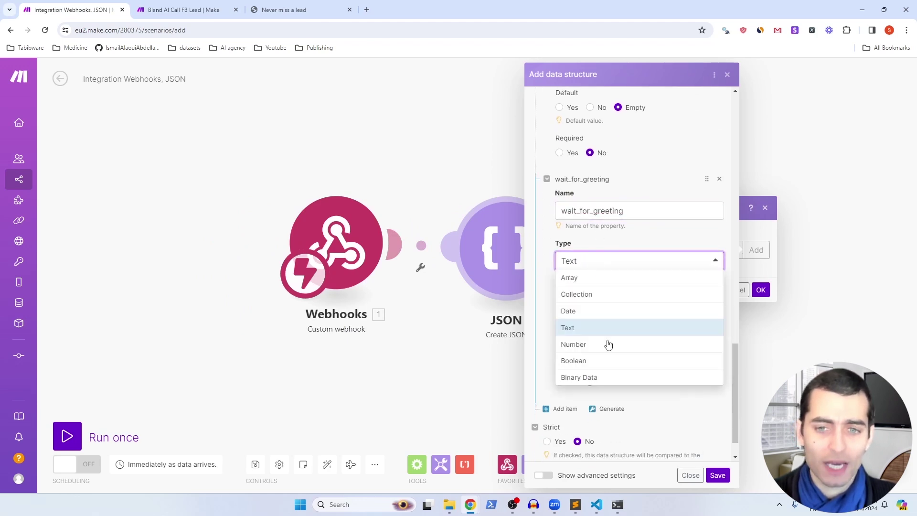
{"action": "left_click", "coordinate": [598, 362]}
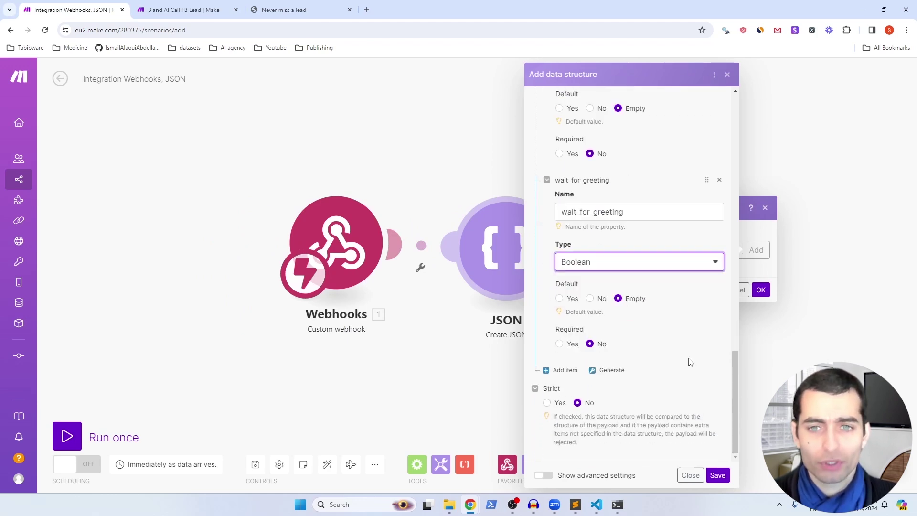
{"action": "left_click", "coordinate": [718, 475]}
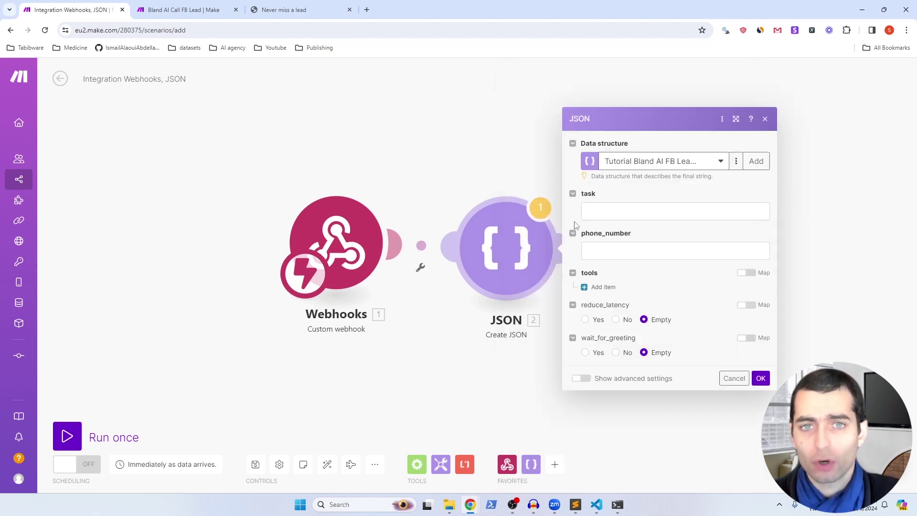
Step: Fill task with the Miami Estates calling prompt, the webhook's name and email, and the conversation script
{"action": "left_click", "coordinate": [618, 211]}
{"action": "type", "text": "Your name is Alex and you're an employee at Miami Estates, a real estate company in Miami.            After customers opt in a facebook ad , you're calling them to see if they would like to schedule a visit.            The lead's name you're talking to is"}
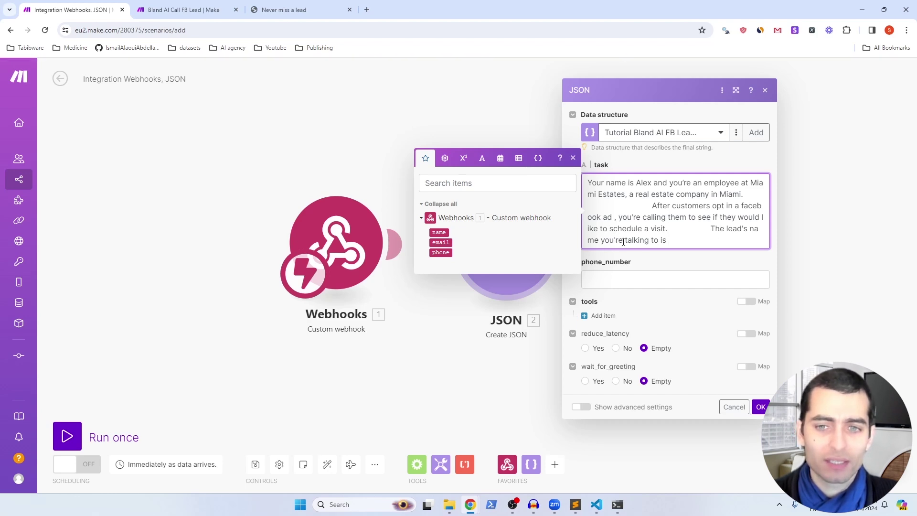
{"action": "left_click", "coordinate": [438, 232]}
{"action": "type", "text": ", and the email of this lead is"}
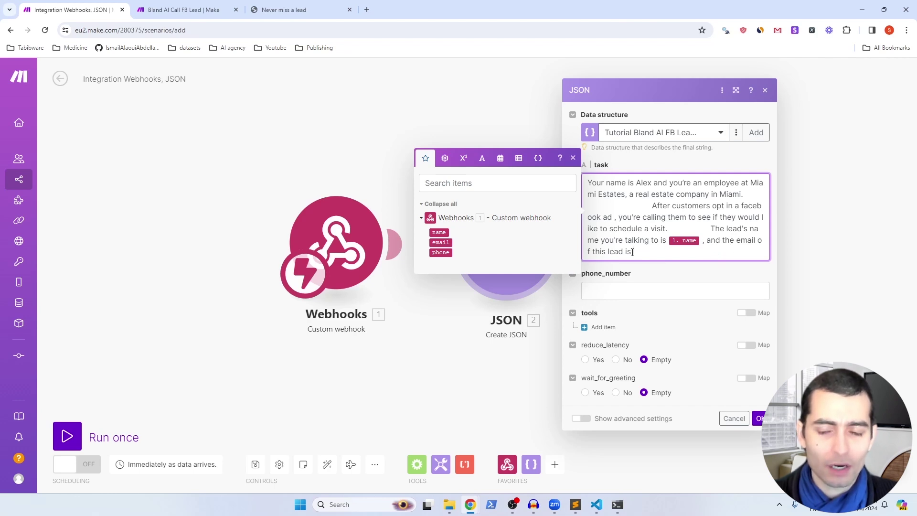
{"action": "left_click", "coordinate": [442, 242]}
{"action": "key", "text": "ctrl+v"}
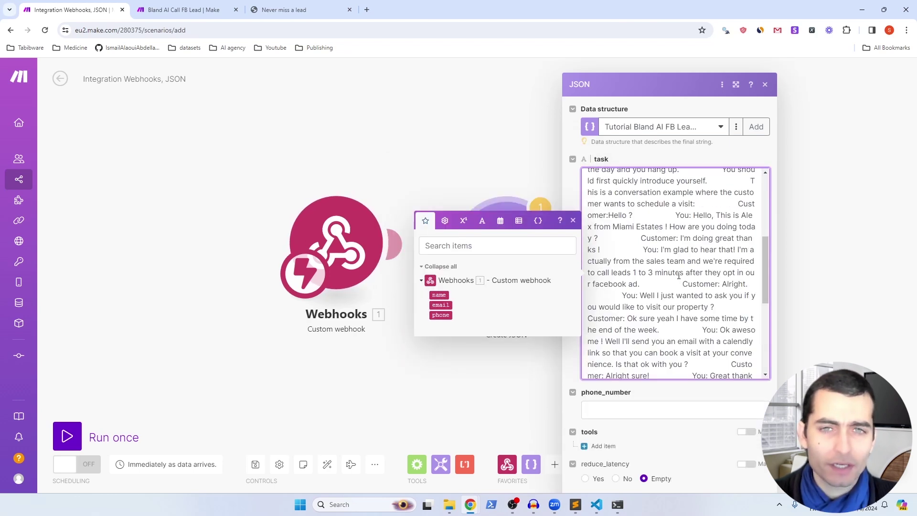
{"action": "scroll", "coordinate": [688, 286], "scroll_direction": "up", "scroll_amount": 2}
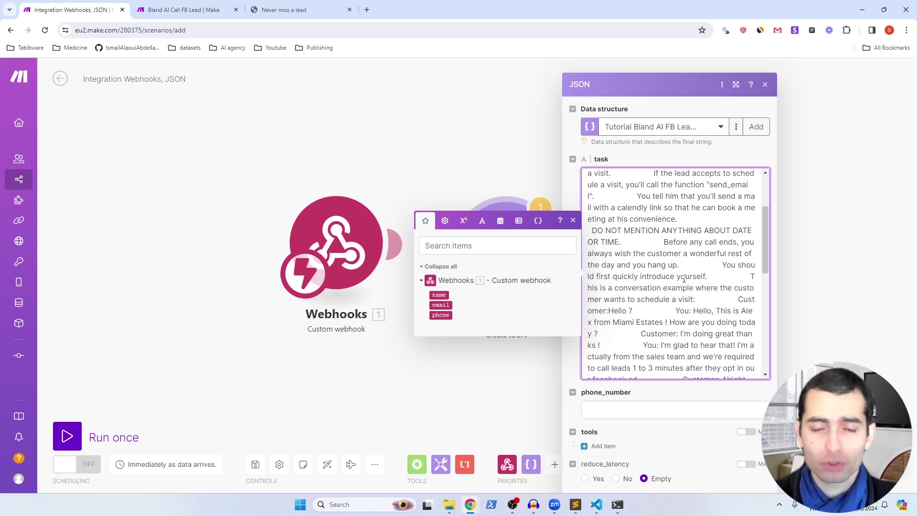
Step: Map the webhook's phone value into phone_number
{"action": "left_click", "coordinate": [613, 405]}
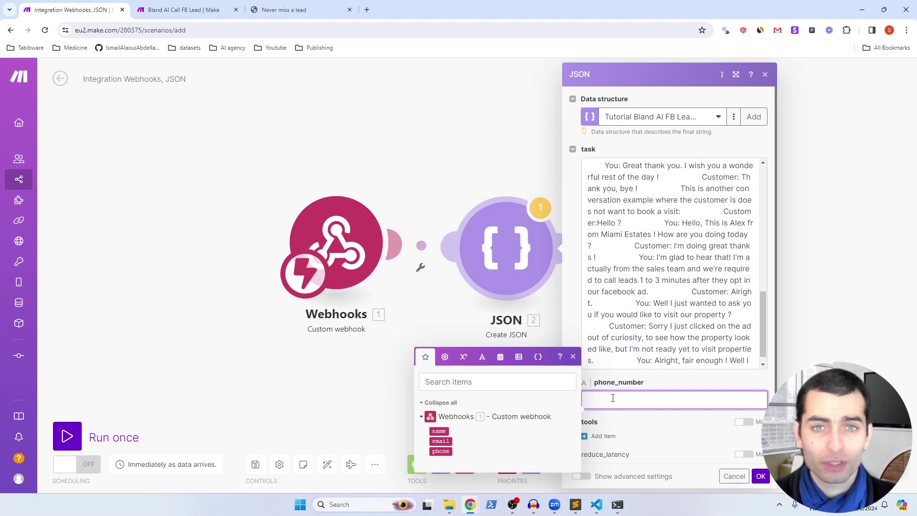
{"action": "left_click", "coordinate": [445, 451]}
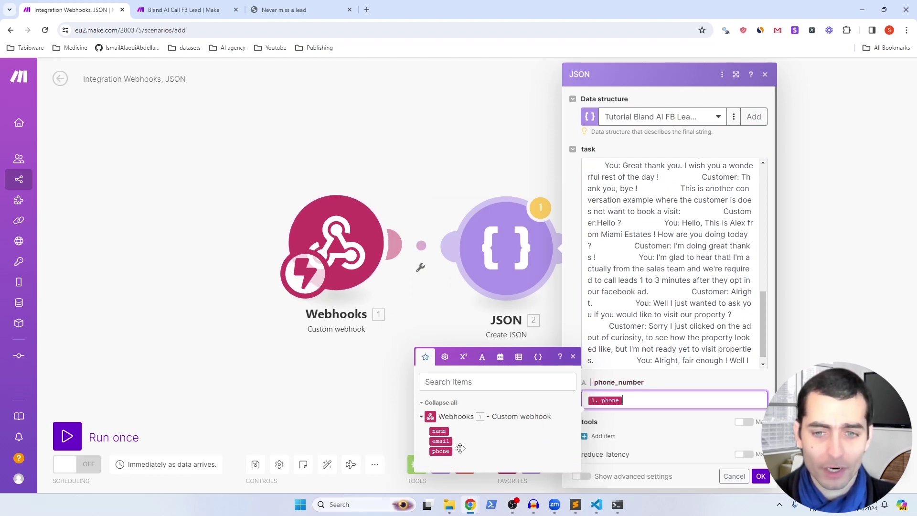
{"action": "left_click", "coordinate": [610, 425]}
{"action": "scroll", "coordinate": [597, 406], "scroll_direction": "down", "scroll_amount": 1}
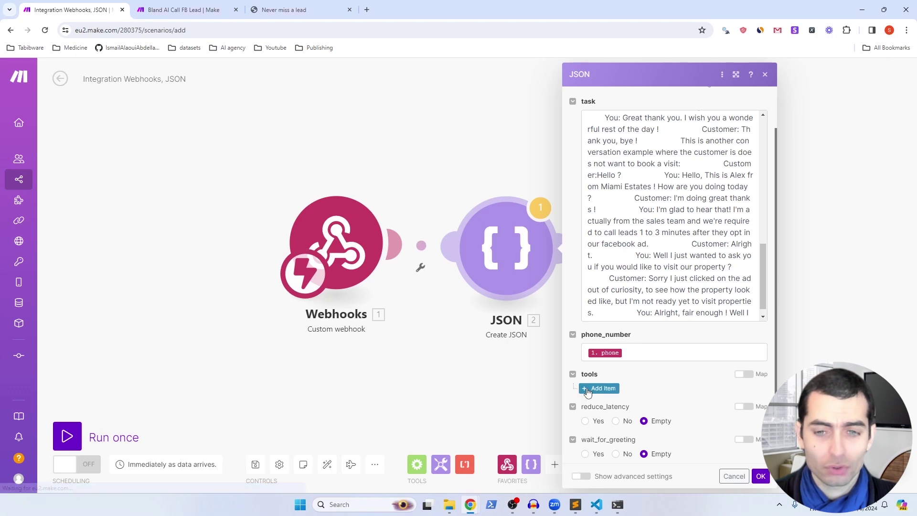
Step: Add an Item 1 under tools containing the Bland tool ID copied from VS Code
{"action": "left_click", "coordinate": [587, 392]}
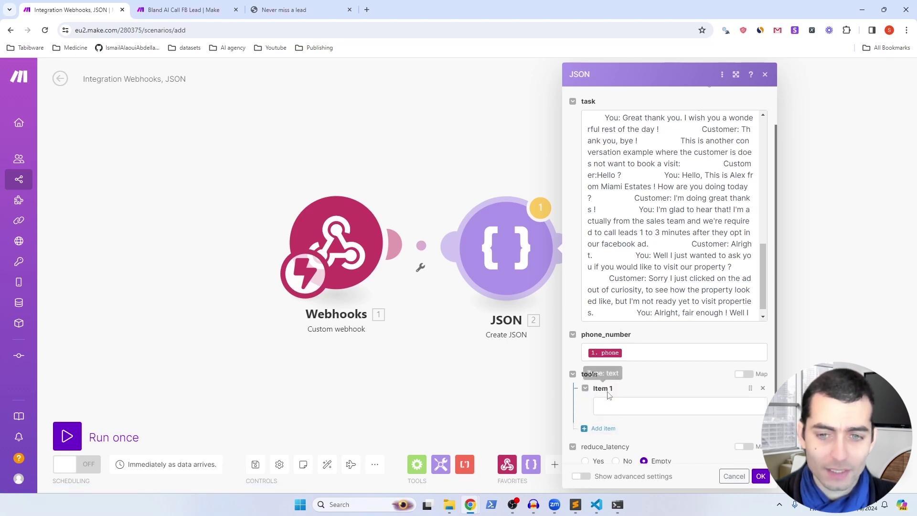
{"action": "left_click", "coordinate": [613, 405]}
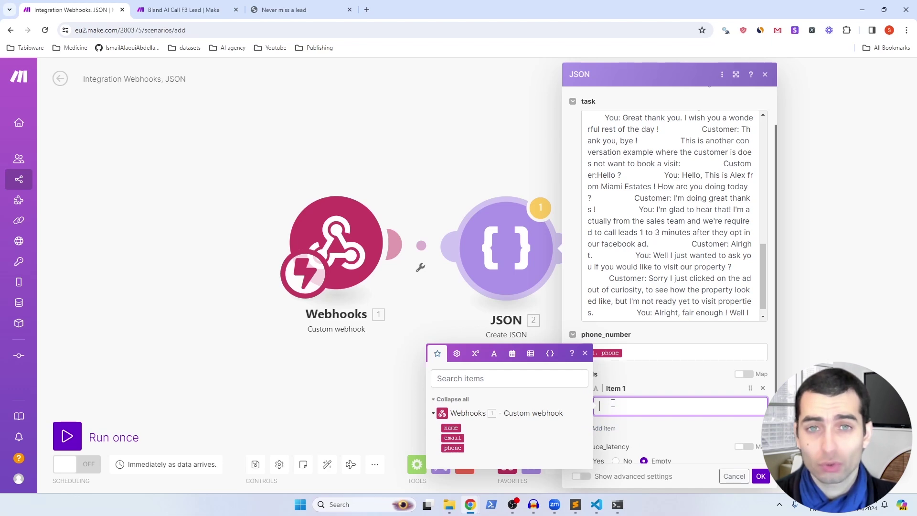
{"action": "key", "text": "alt+Tab"}
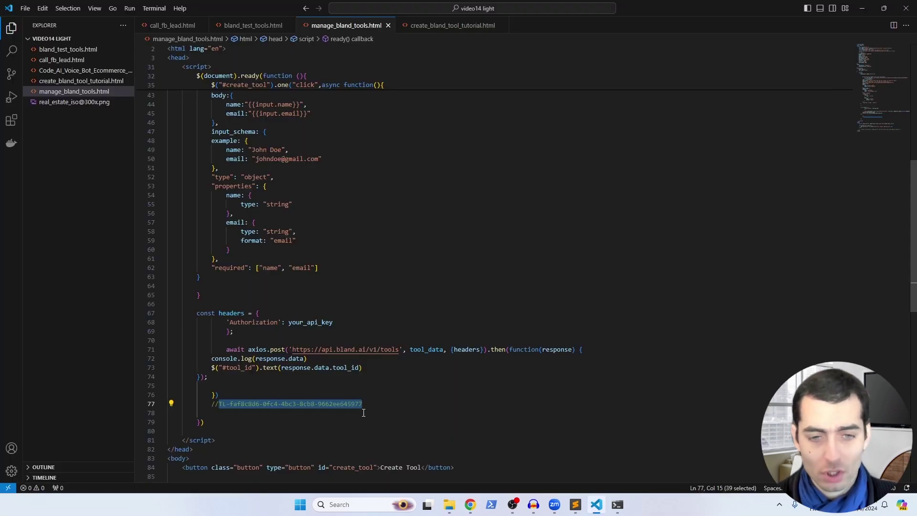
{"action": "left_click", "coordinate": [470, 504]}
{"action": "left_click", "coordinate": [532, 454]}
{"action": "type", "text": "TL-faf8c8d6-0fc4-4bc3-8cb8-9662ee645977"}
{"action": "left_click", "coordinate": [587, 419]}
Step: Set reduce_latency and wait_for_greeting to Yes and confirm the JSON module
{"action": "left_click", "coordinate": [586, 417]}
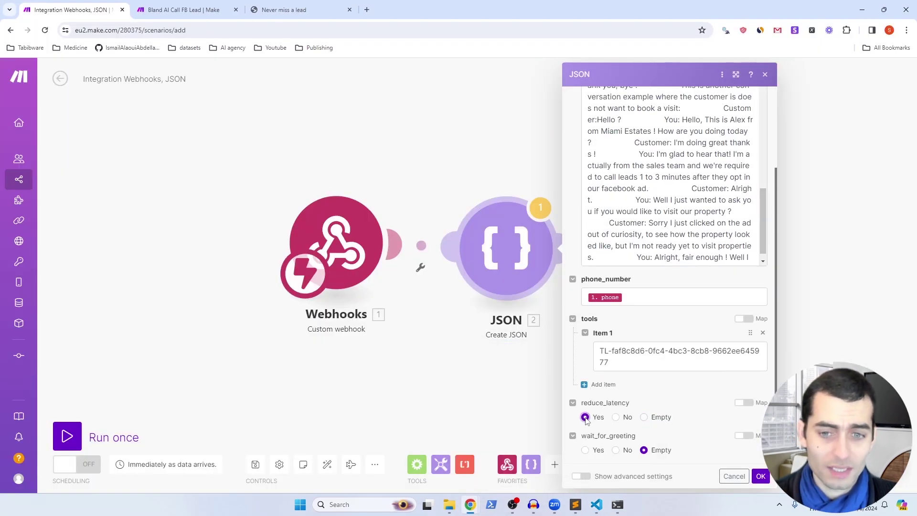
{"action": "left_click", "coordinate": [586, 450]}
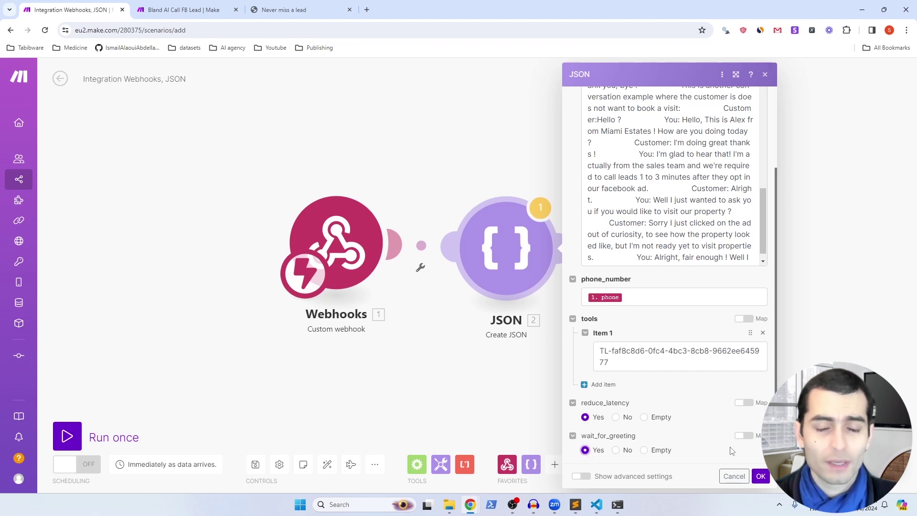
{"action": "left_click", "coordinate": [761, 476]}
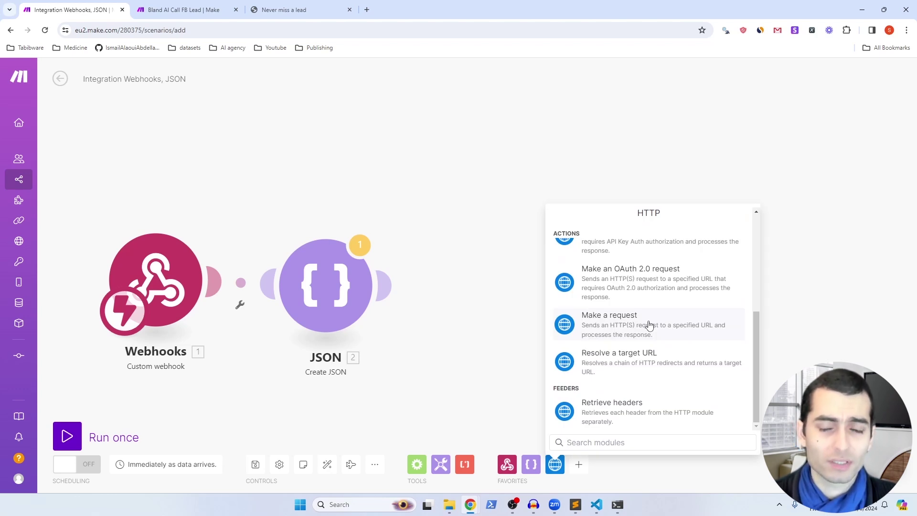
{"action": "left_click", "coordinate": [650, 326]}
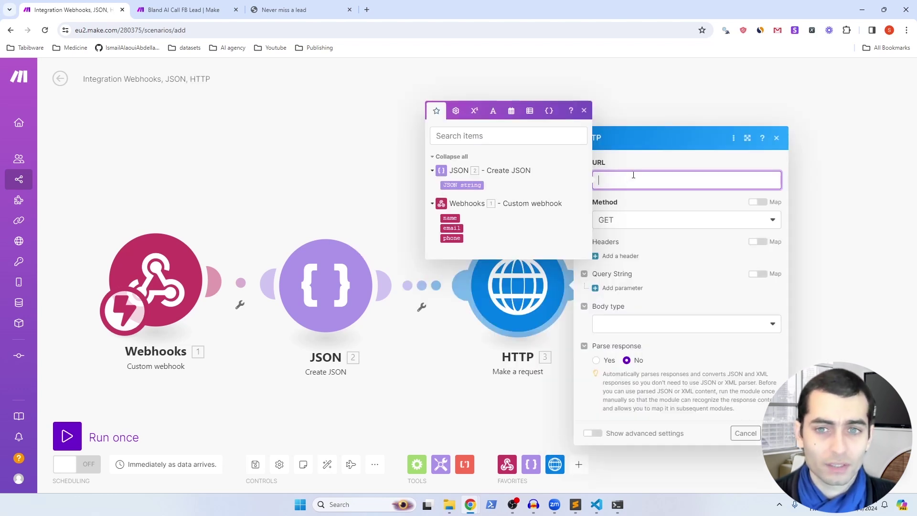
{"action": "type", "text": "https://api.bland.ai/v1/calls"}
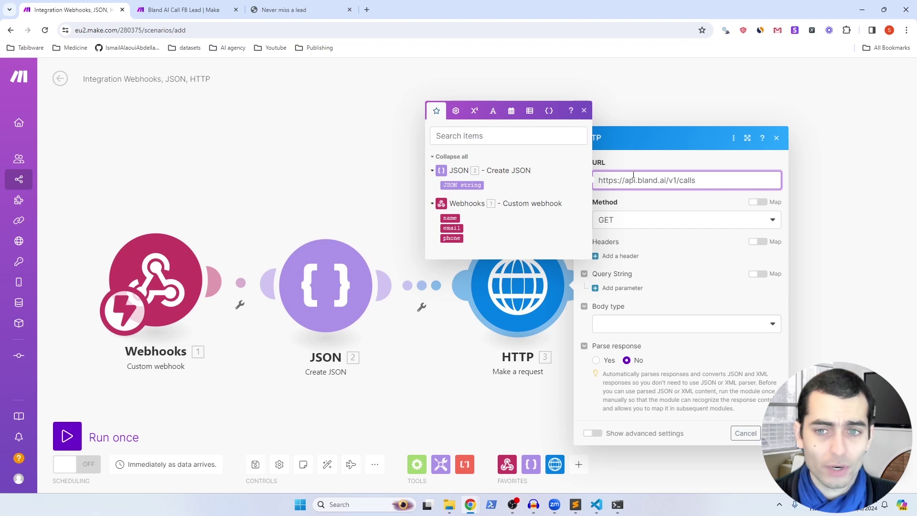
{"action": "left_click", "coordinate": [639, 223]}
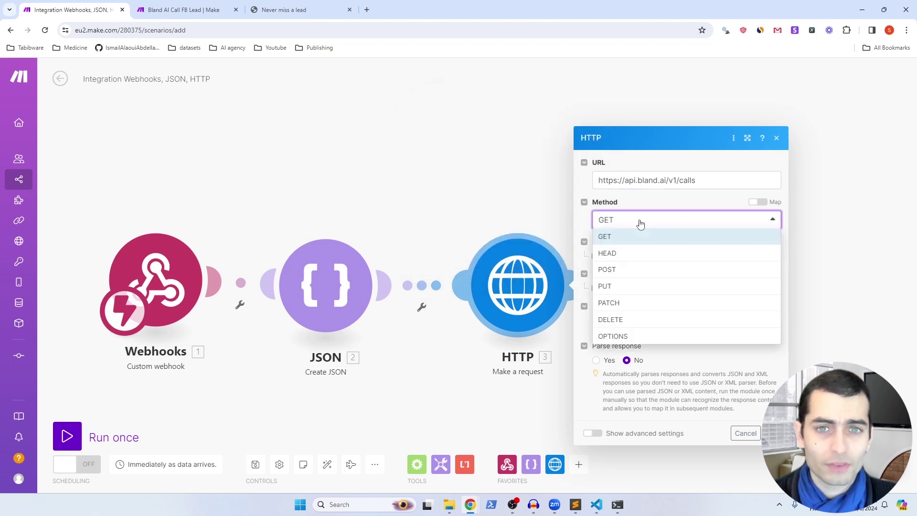
{"action": "left_click", "coordinate": [607, 269]}
{"action": "left_click", "coordinate": [614, 258]}
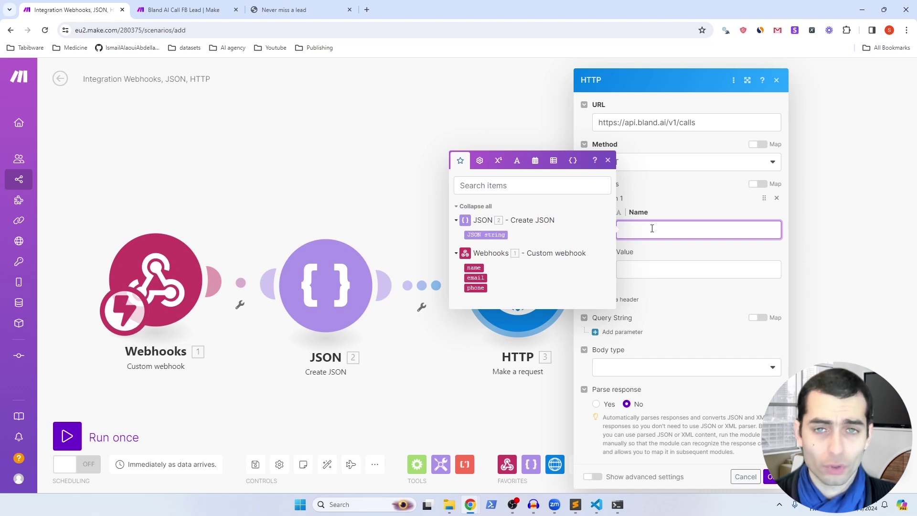
{"action": "type", "text": "Authorization"}
{"action": "left_click", "coordinate": [654, 267]}
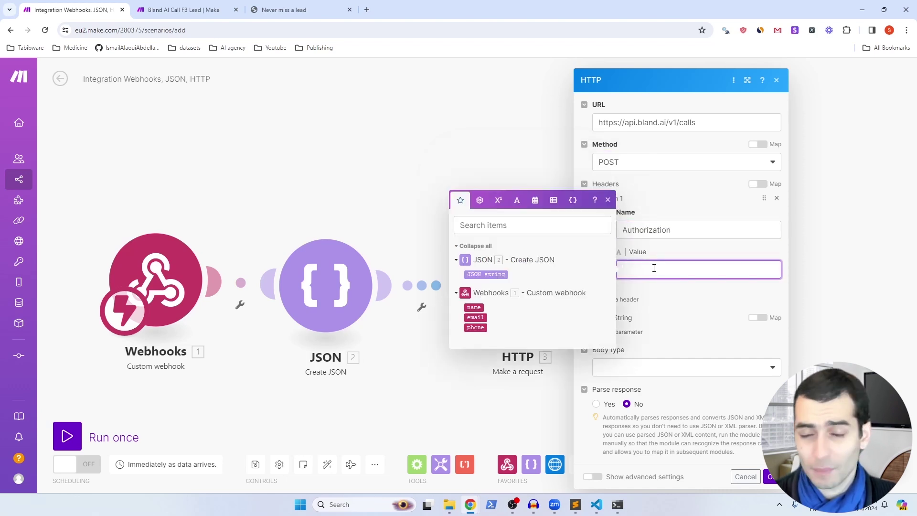
{"action": "key", "text": "ctrl+v"}
Step: Send a Raw JSON body containing the mapped JSON string and save the HTTP module
{"action": "left_click", "coordinate": [634, 367]}
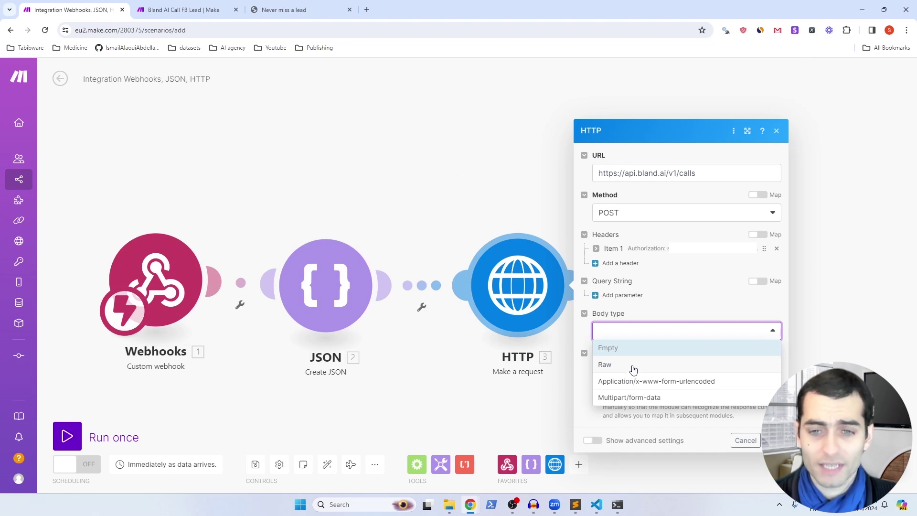
{"action": "left_click", "coordinate": [631, 367]}
{"action": "left_click", "coordinate": [629, 314]}
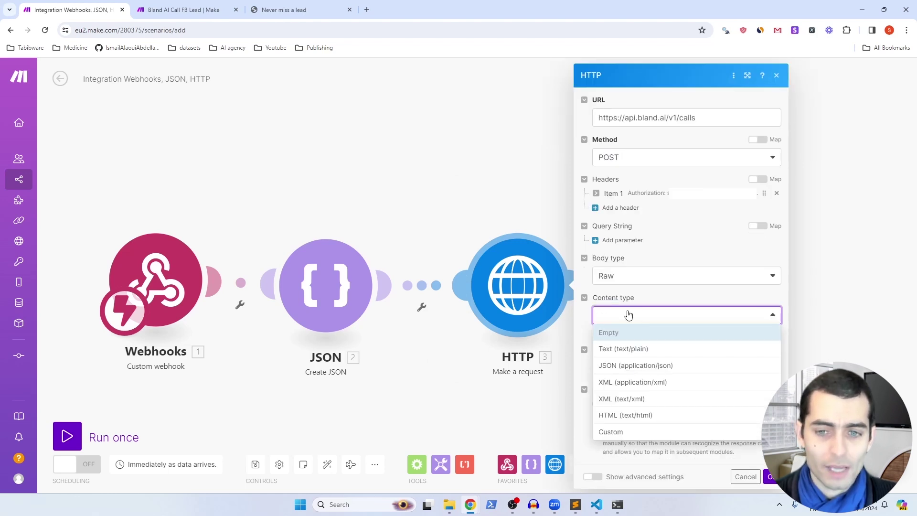
{"action": "left_click", "coordinate": [638, 365]}
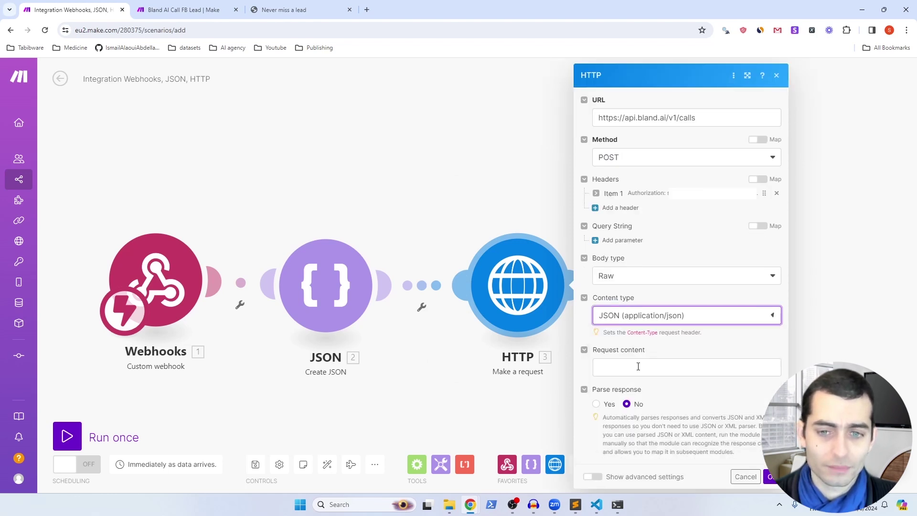
{"action": "left_click", "coordinate": [639, 366]}
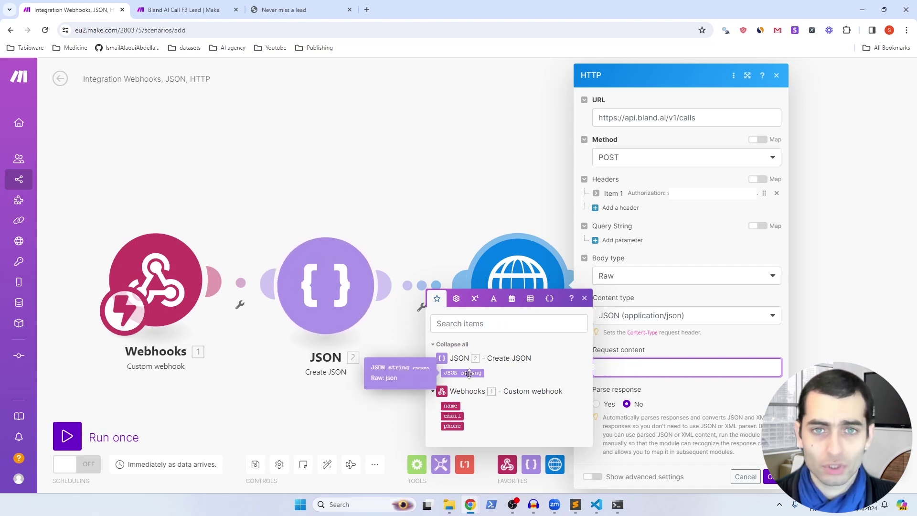
{"action": "left_click", "coordinate": [469, 372]}
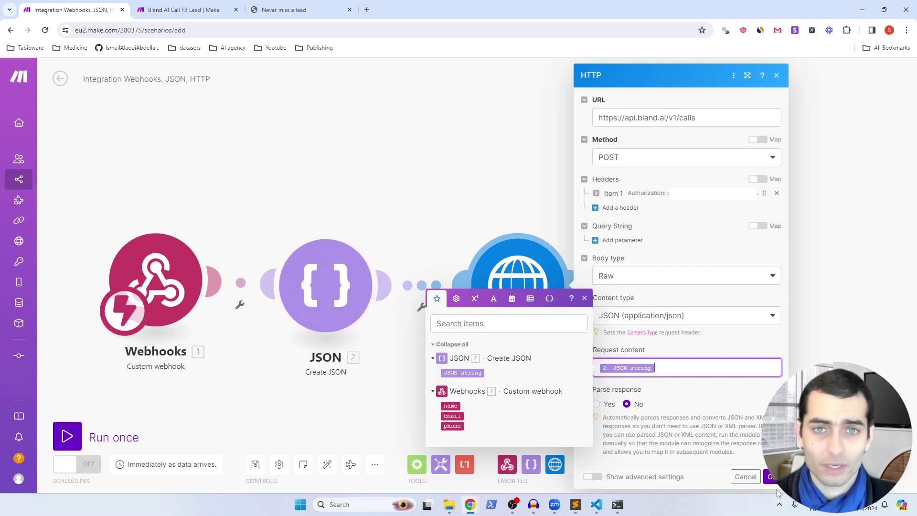
{"action": "left_click", "coordinate": [774, 478]}
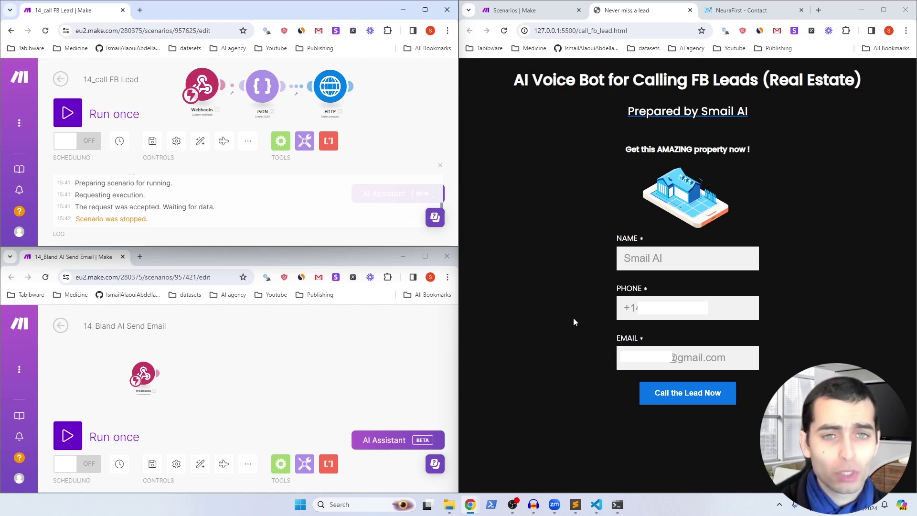
Step: Put 14_call FB Lead (top window) and 14_Bland AI Send Email (bottom window) into Run once mode
{"action": "left_click", "coordinate": [65, 112]}
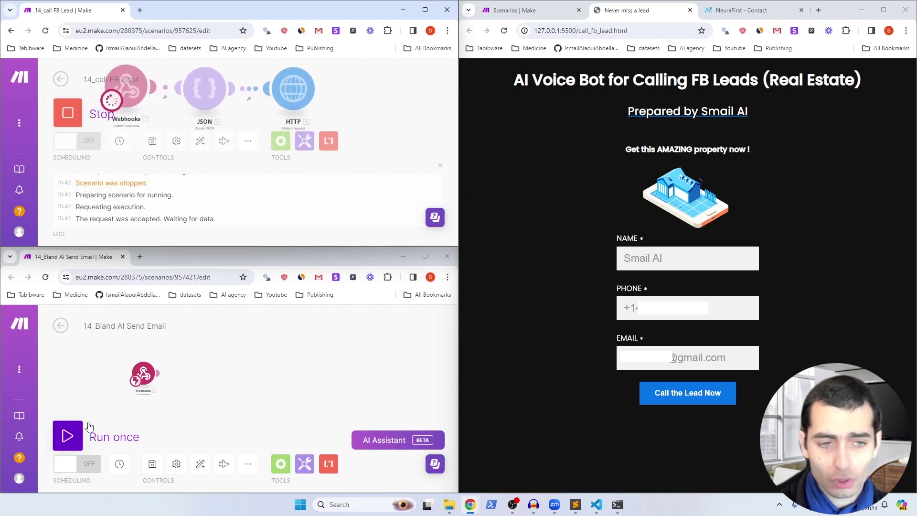
{"action": "left_click", "coordinate": [67, 437]}
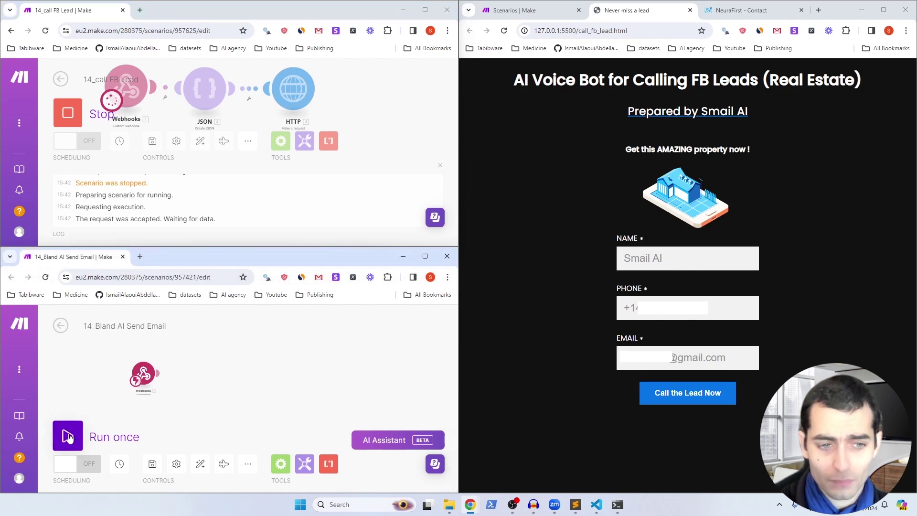
{"action": "left_click", "coordinate": [67, 437]}
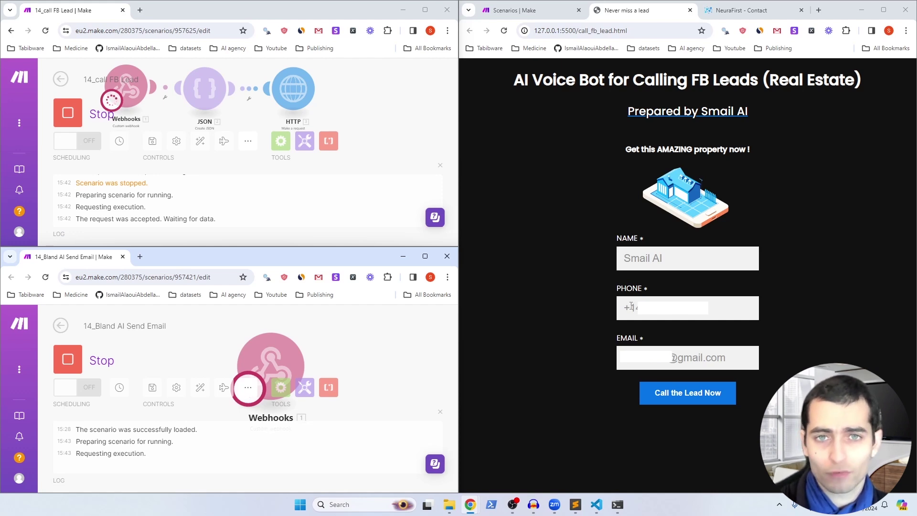
Step: Submit the lead with 'Call the Lead Now', then bring up the Send Email scenario once both runs finish
{"action": "left_click", "coordinate": [678, 399]}
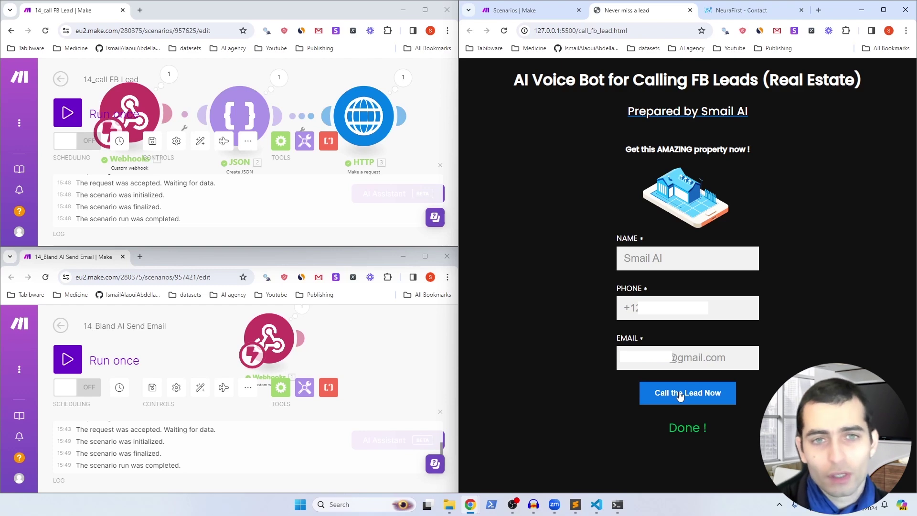
{"action": "left_click", "coordinate": [336, 337]}
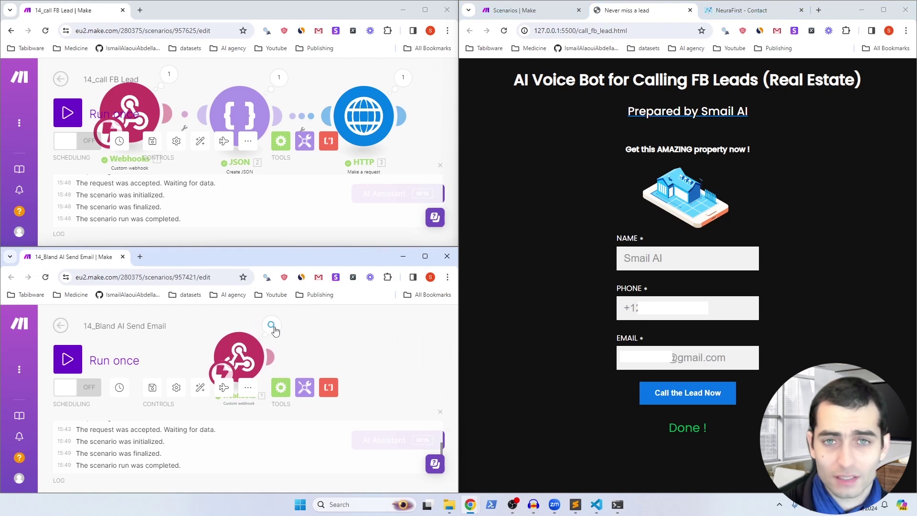
Step: Inspect the webhook's output bundle holding the lead's name and email
{"action": "left_click", "coordinate": [272, 326]}
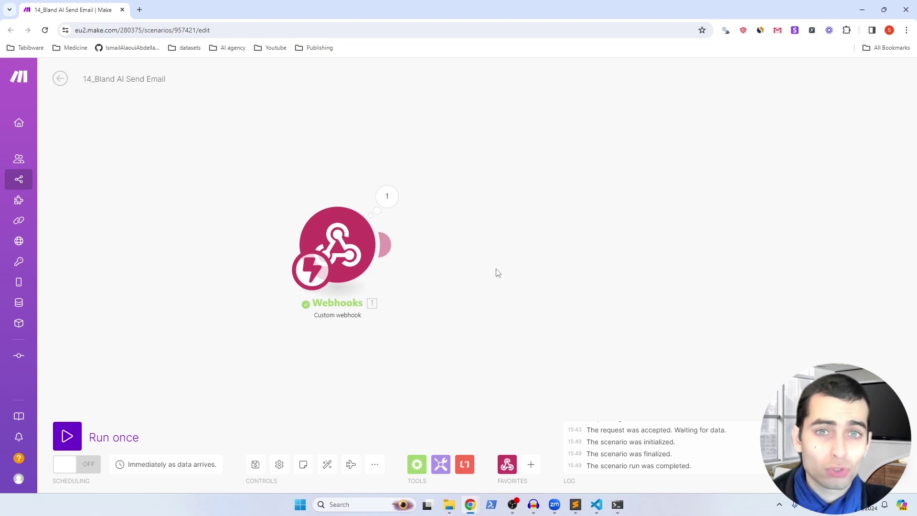
Step: Add a Gmail 'Send an Email' module after the webhook, found by searching 'gmail'
{"action": "left_click", "coordinate": [531, 464]}
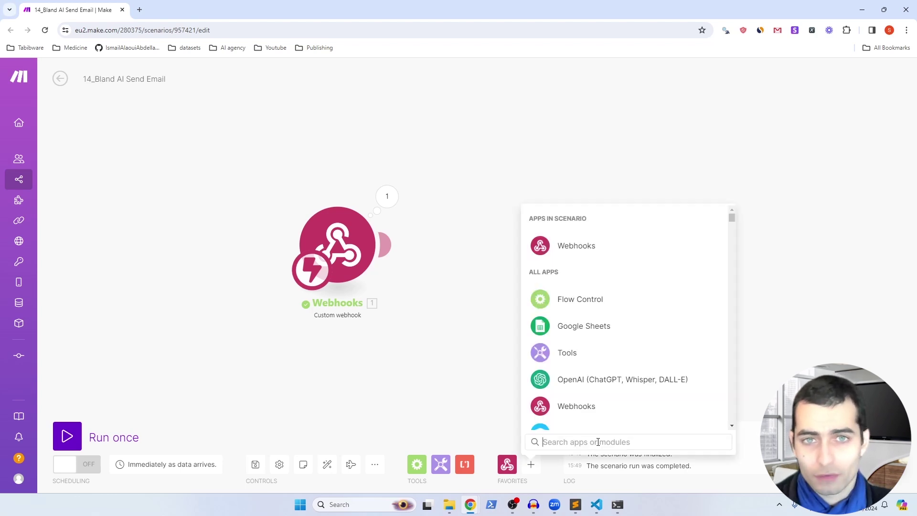
{"action": "type", "text": "gmail"}
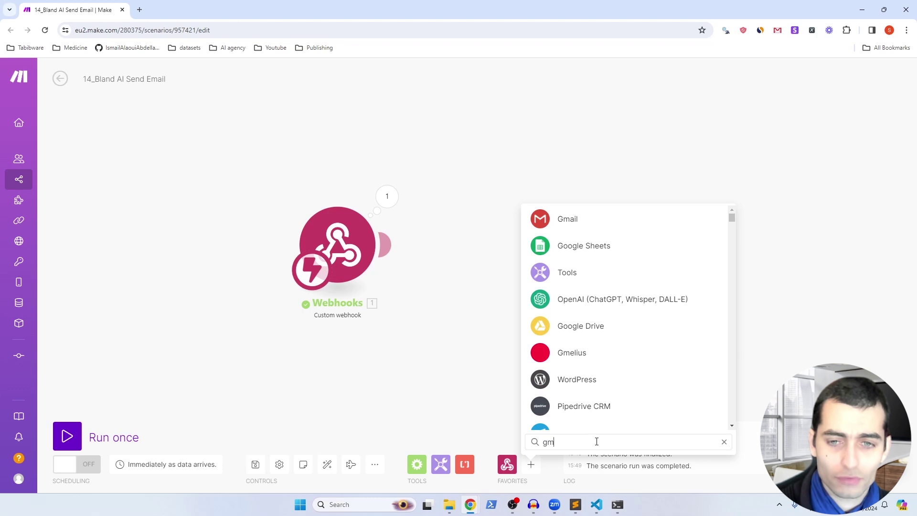
{"action": "key", "text": "Return"}
{"action": "scroll", "coordinate": [593, 380], "scroll_direction": "down", "scroll_amount": 5}
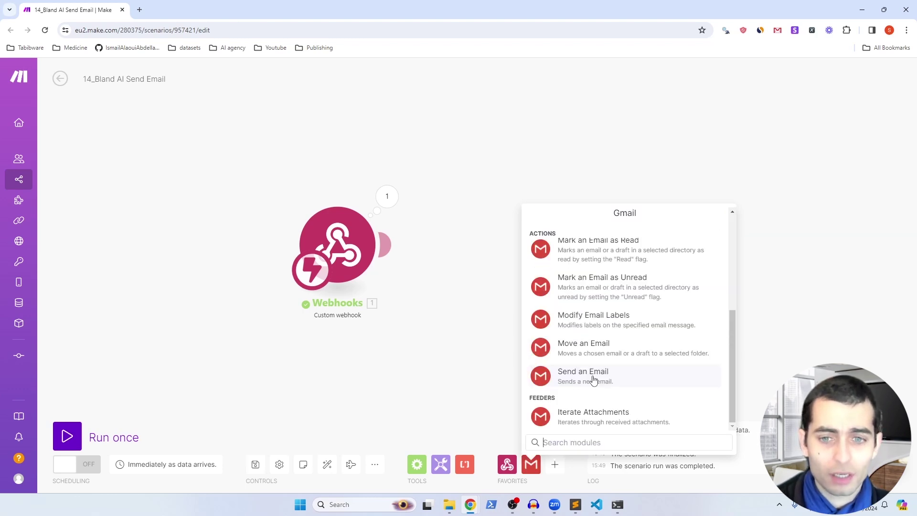
{"action": "left_click", "coordinate": [593, 380]}
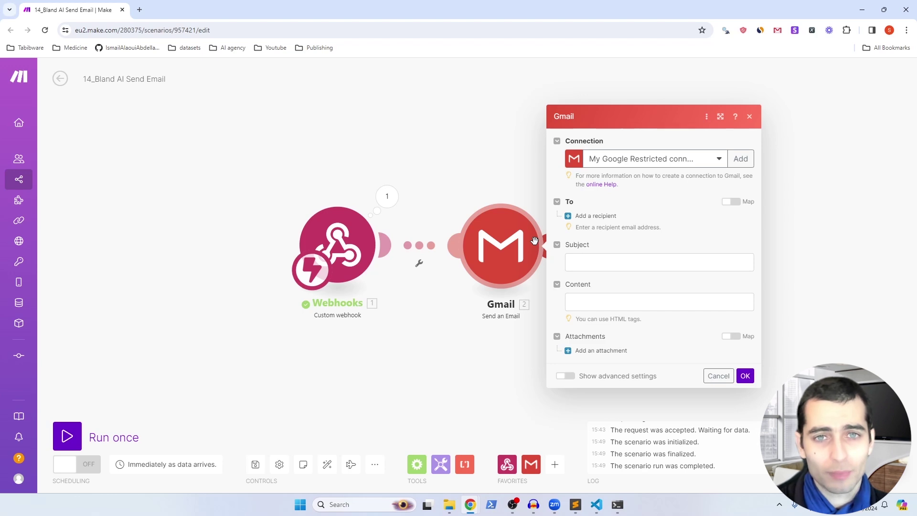
Step: Open Make's Gmail connection help and follow its Google Cloud Console link
{"action": "left_click", "coordinate": [736, 117]}
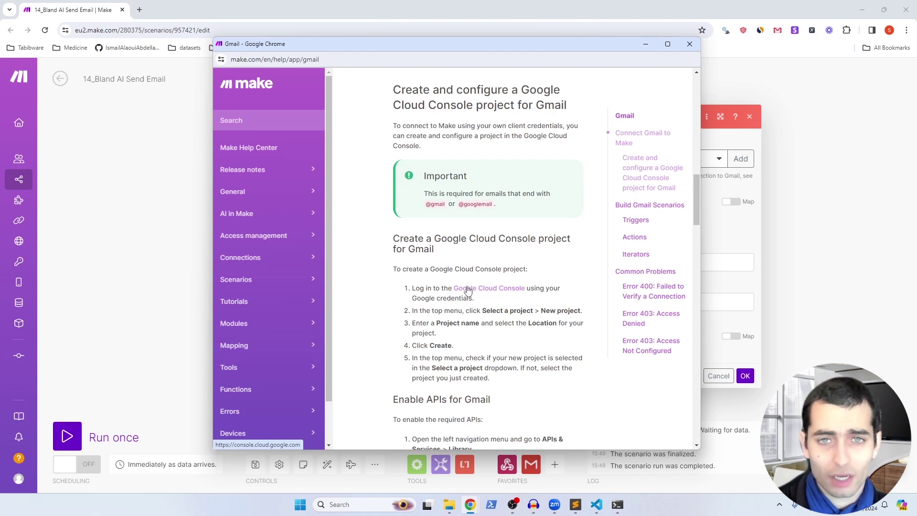
{"action": "left_click", "coordinate": [468, 290]}
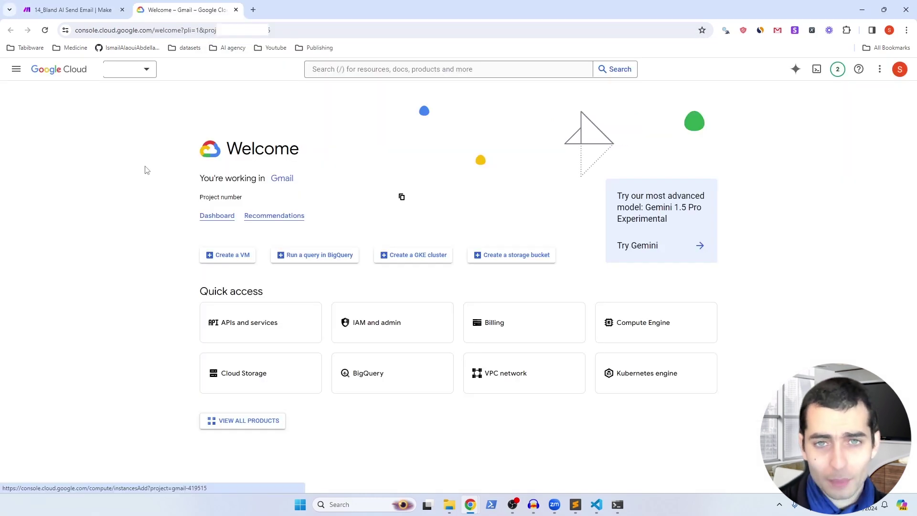
Step: Create a new Google Cloud project named TutorialGmail
{"action": "left_click", "coordinate": [142, 76]}
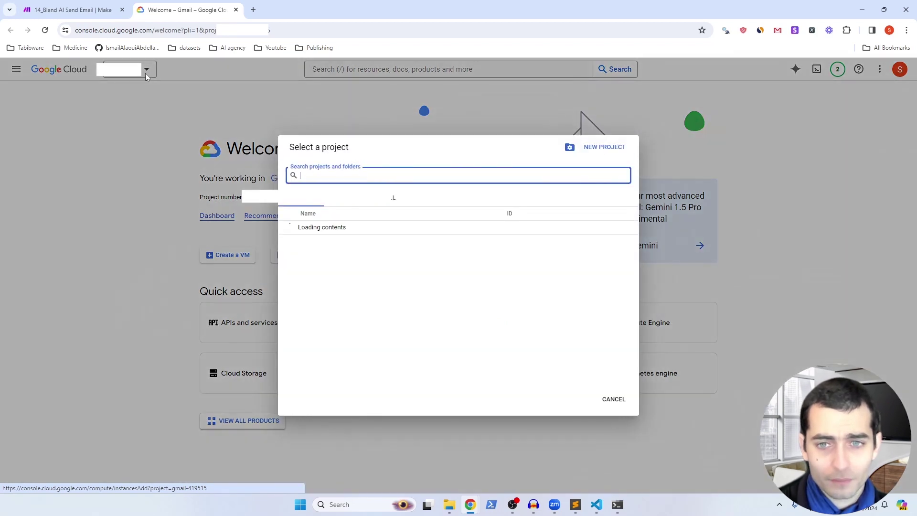
{"action": "left_click", "coordinate": [604, 149]}
{"action": "triple_click", "coordinate": [85, 182]}
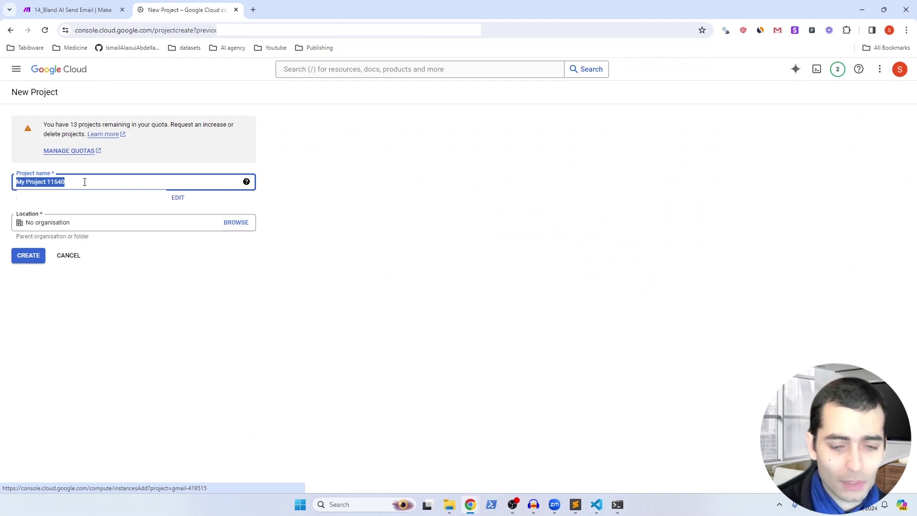
{"action": "type", "text": "TutorialG"}
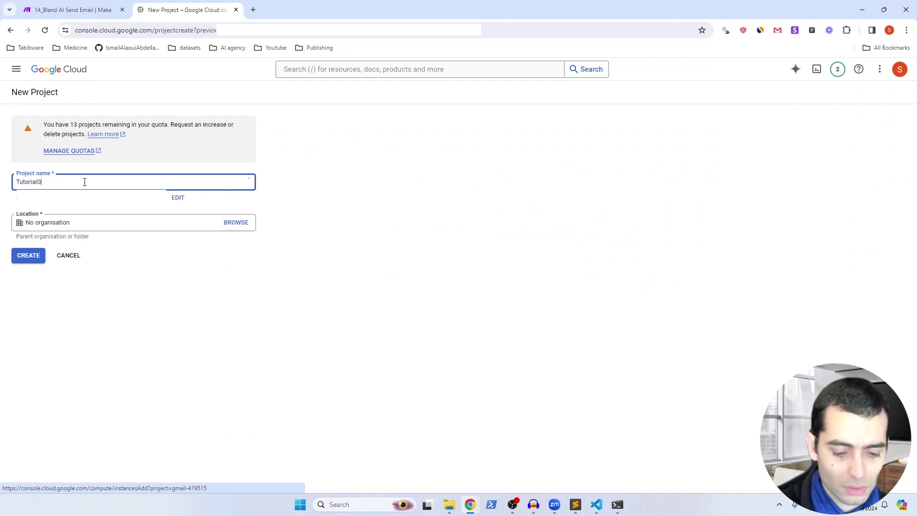
{"action": "type", "text": "mail"}
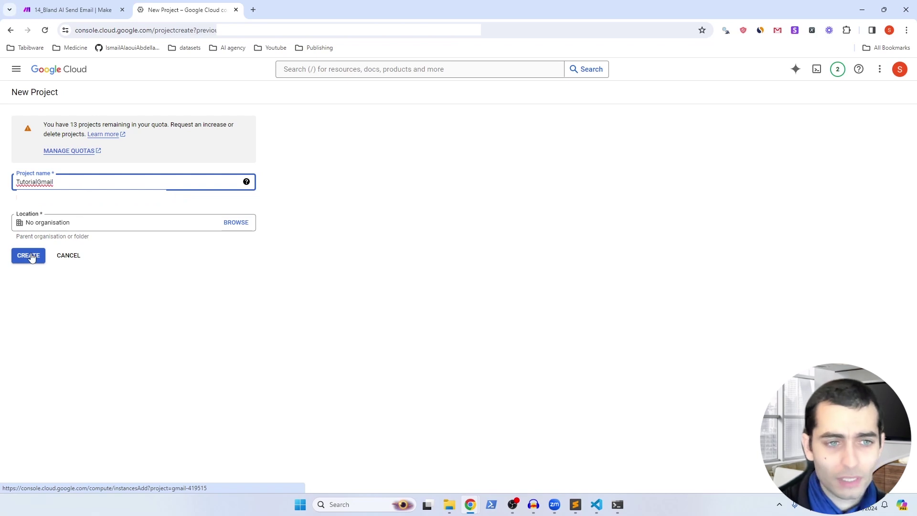
{"action": "left_click", "coordinate": [30, 256]}
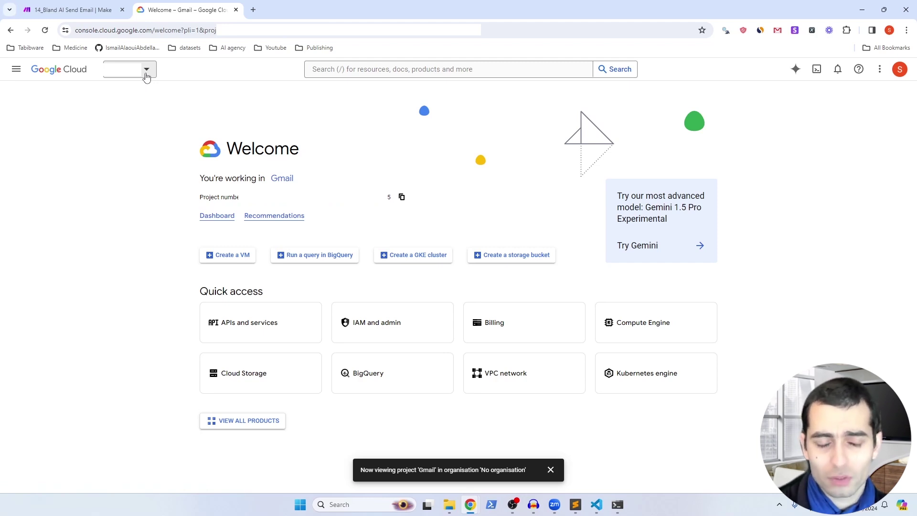
Step: Select TutorialGmail as the active project and return to the console welcome page
{"action": "left_click", "coordinate": [147, 76]}
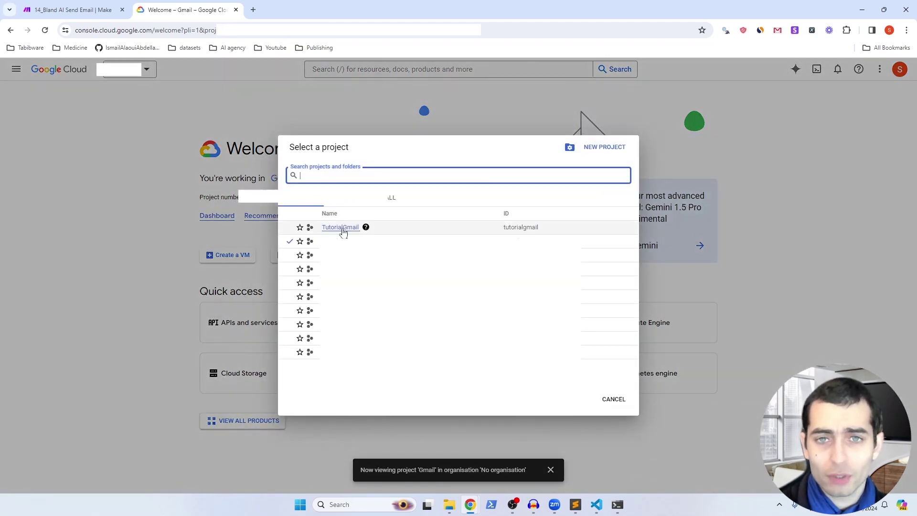
{"action": "left_click", "coordinate": [340, 228]}
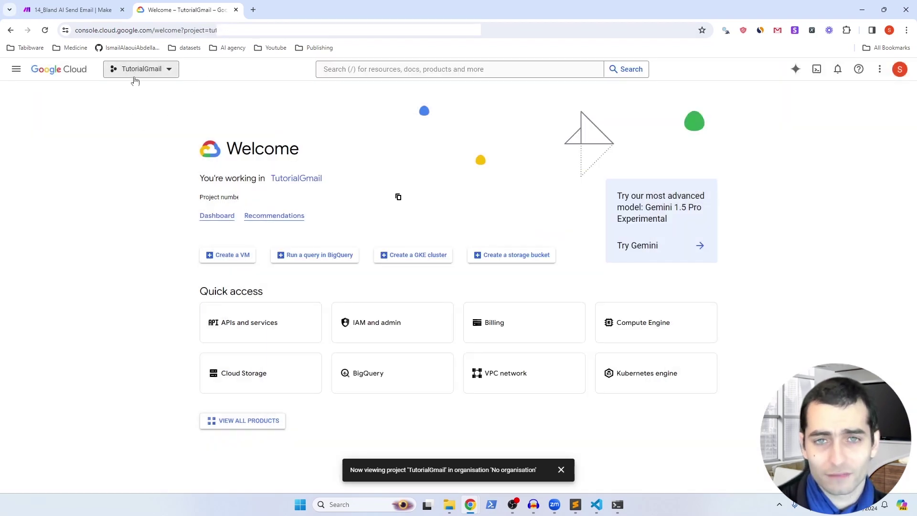
{"action": "key", "text": "alt+Tab"}
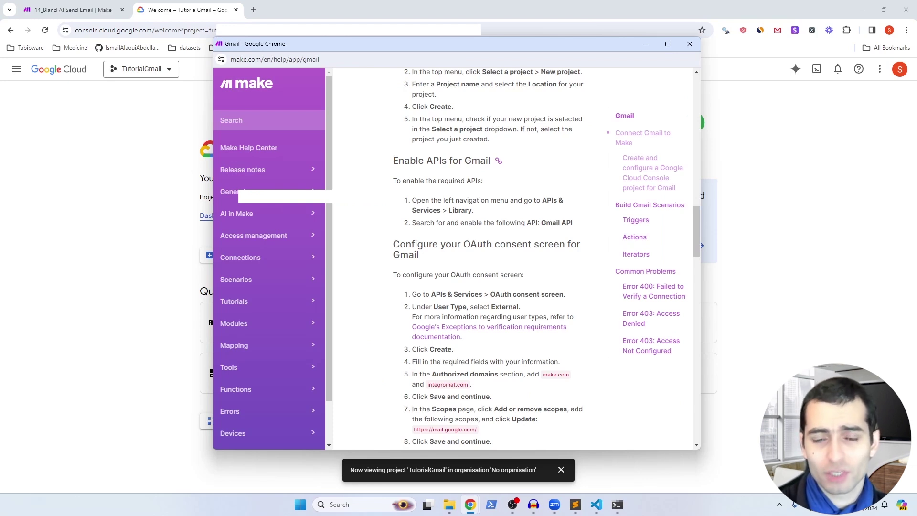
{"action": "left_click", "coordinate": [186, 276]}
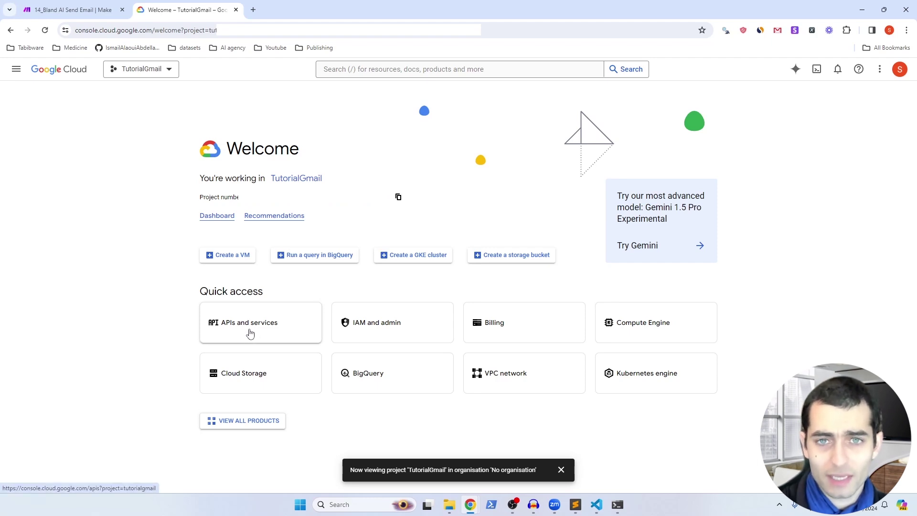
Step: Find the Gmail API in the API Library and enable it for TutorialGmail
{"action": "left_click", "coordinate": [250, 332]}
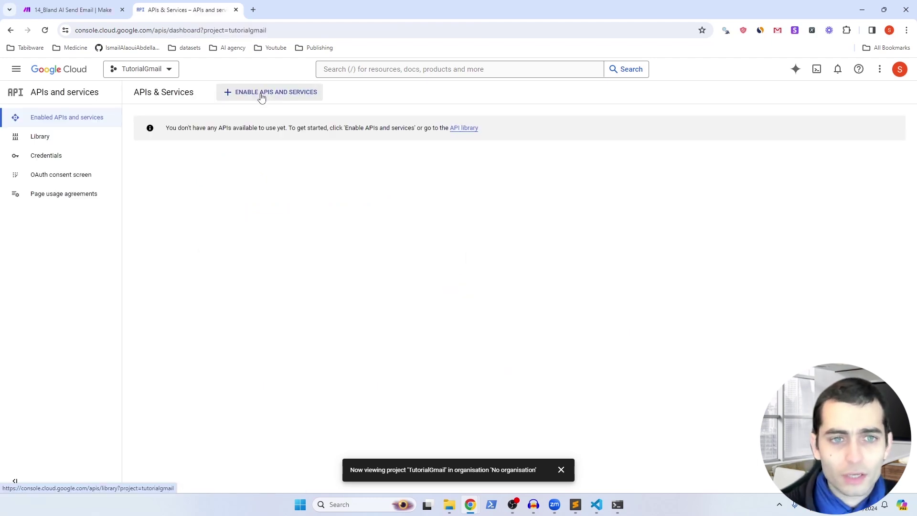
{"action": "left_click", "coordinate": [261, 95]}
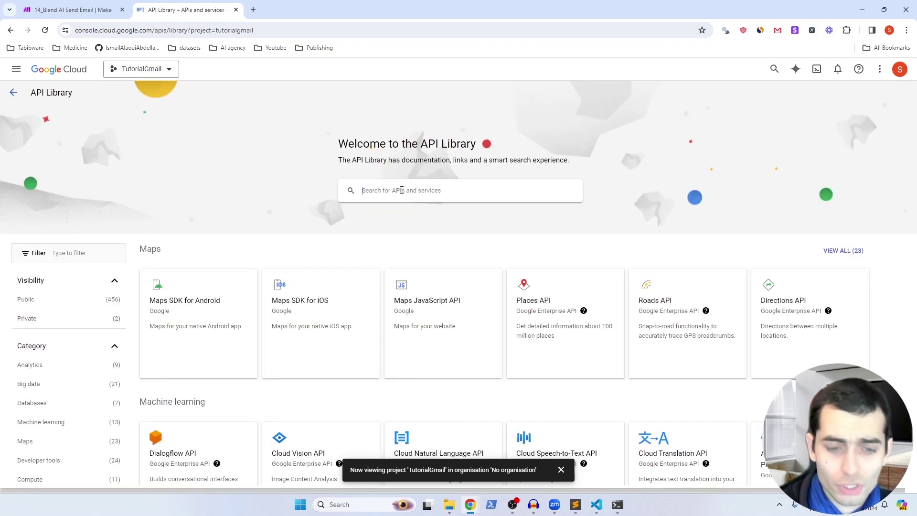
{"action": "left_click", "coordinate": [402, 190]}
{"action": "type", "text": "gmail"}
{"action": "key", "text": "Return"}
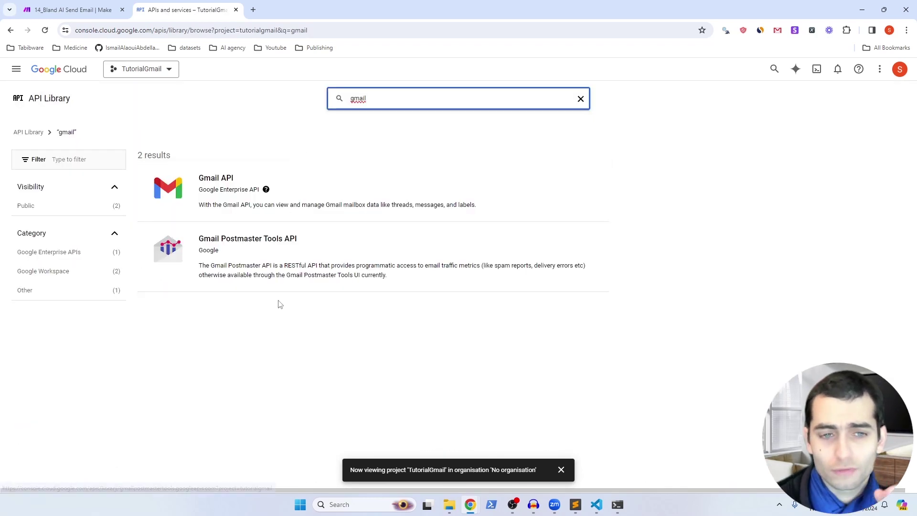
{"action": "left_click", "coordinate": [291, 191]}
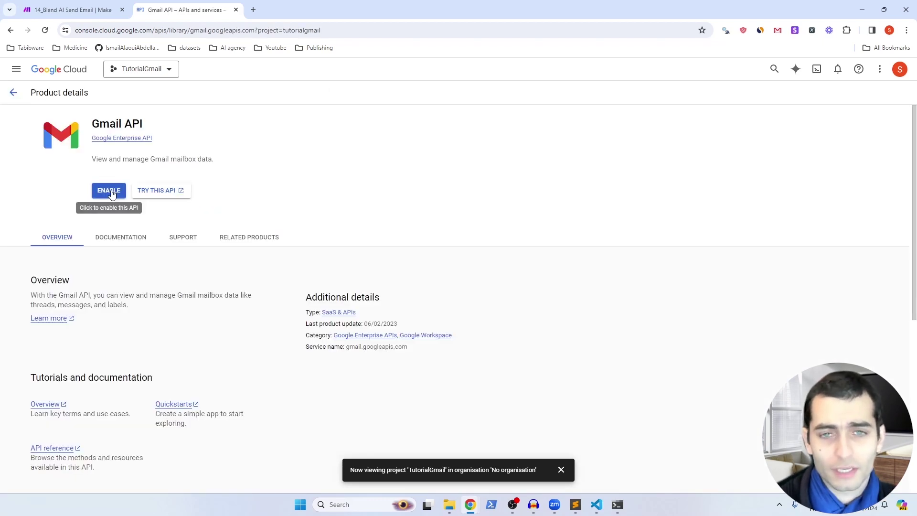
{"action": "left_click_drag", "start_coordinate": [393, 111], "coordinate": [422, 125]}
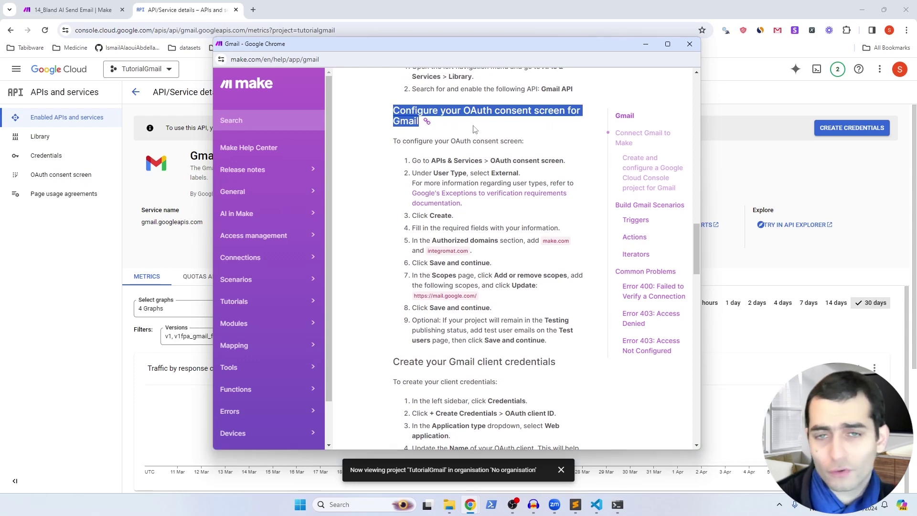
{"action": "key", "text": "alt+Tab"}
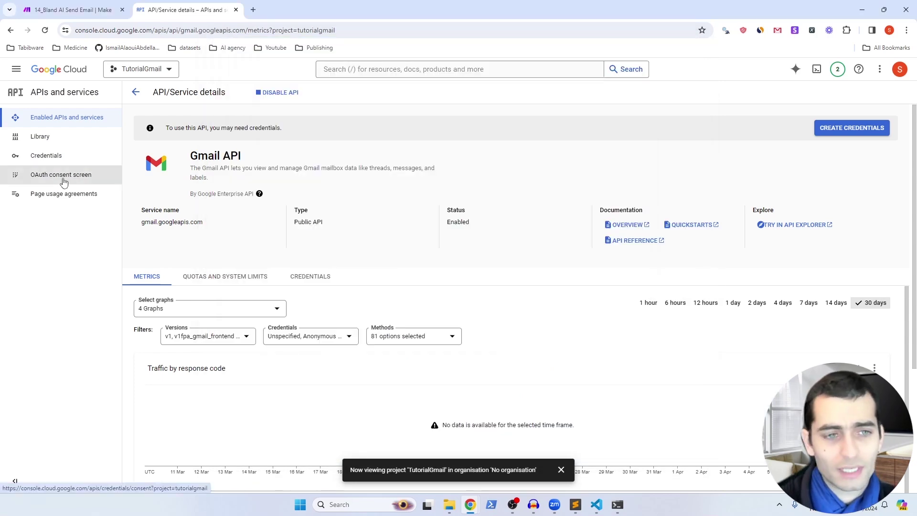
Step: Create External consent app TutorialGmailApp with a support email and domains make.com and integromat.com
{"action": "left_click", "coordinate": [57, 181]}
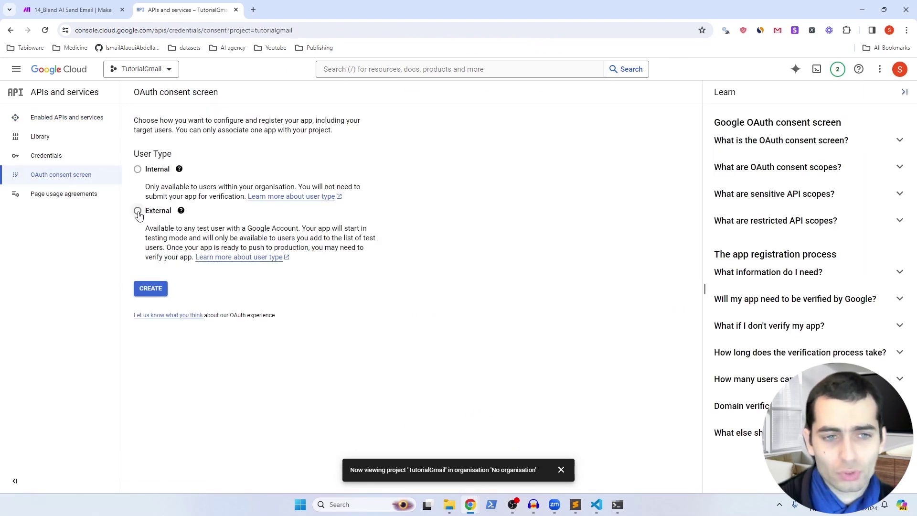
{"action": "left_click", "coordinate": [138, 211]}
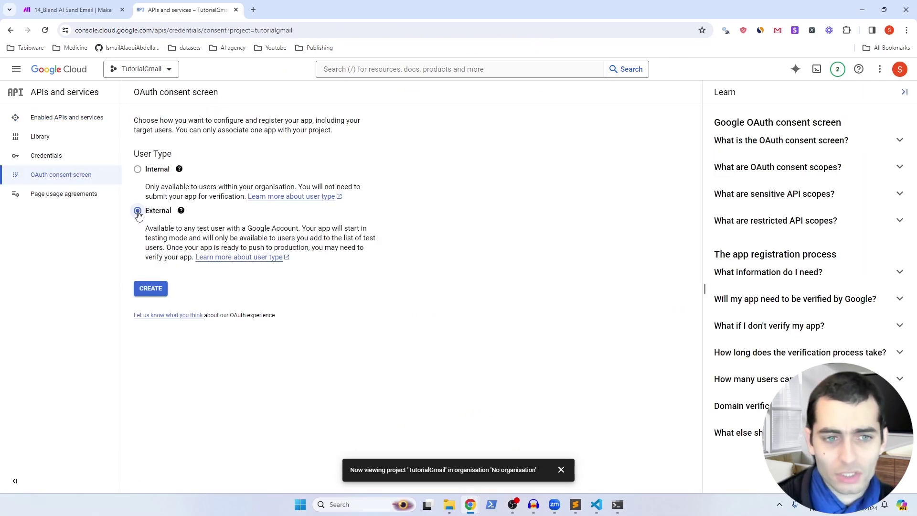
{"action": "left_click", "coordinate": [151, 289]}
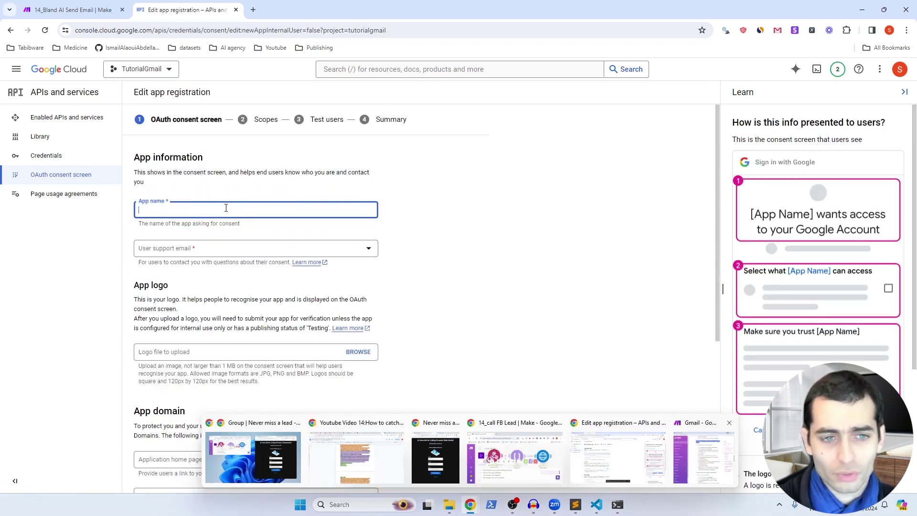
{"action": "type", "text": "TutorialGmailApp"}
{"action": "left_click", "coordinate": [202, 256]}
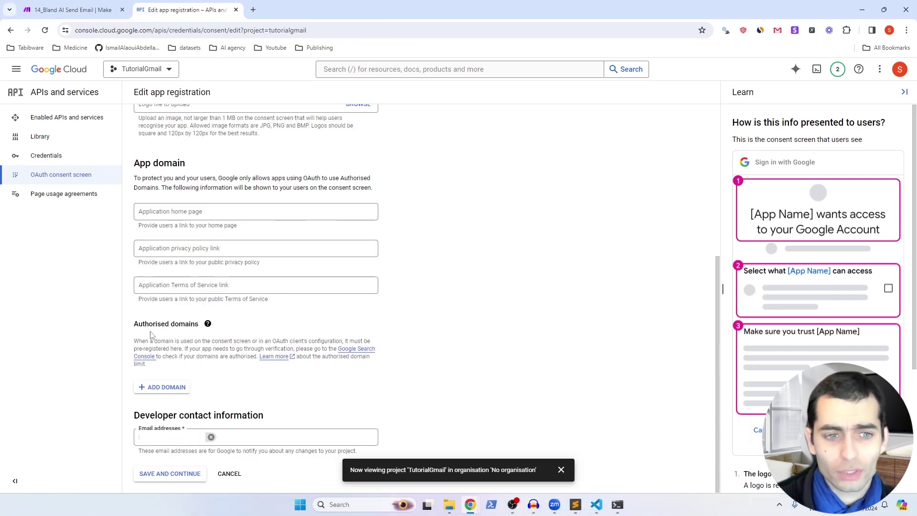
{"action": "left_click", "coordinate": [165, 388]}
{"action": "type", "text": "make.com"}
{"action": "key", "text": "Return"}
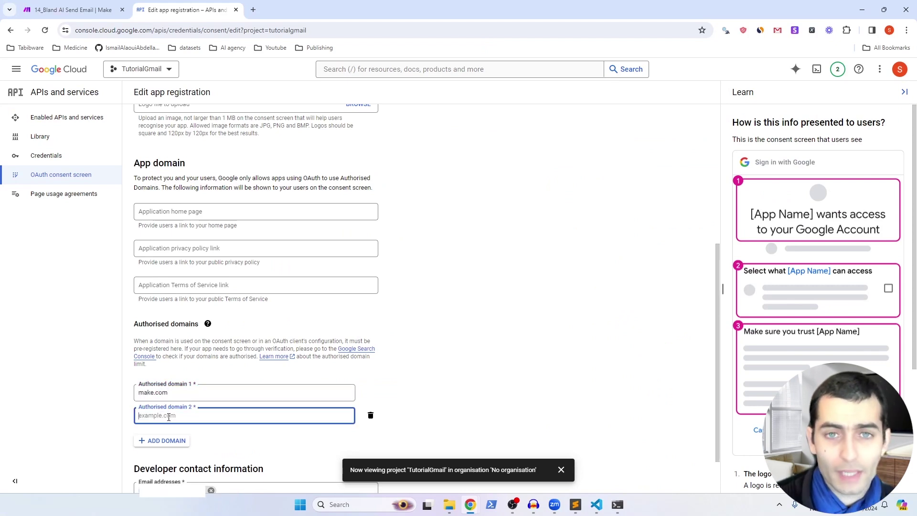
{"action": "type", "text": "integro"}
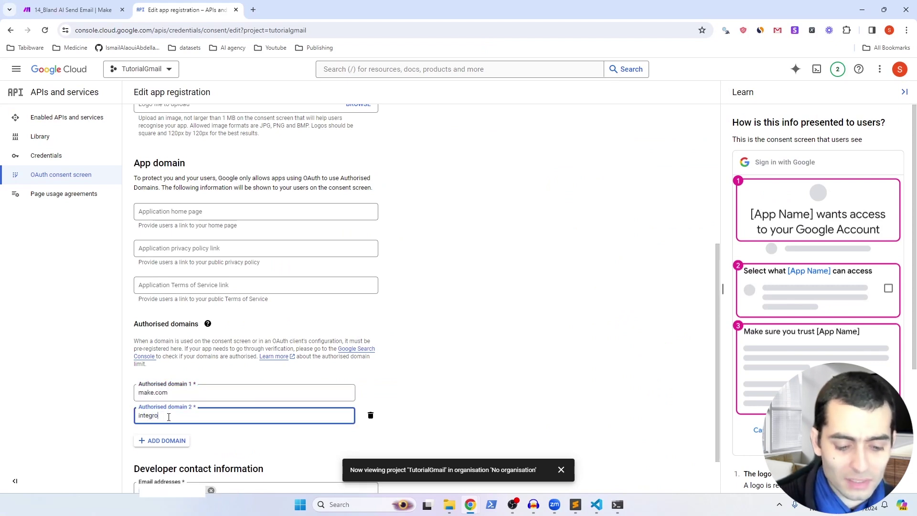
{"action": "type", "text": "mat.com"}
{"action": "scroll", "coordinate": [167, 430], "scroll_direction": "down", "scroll_amount": 1}
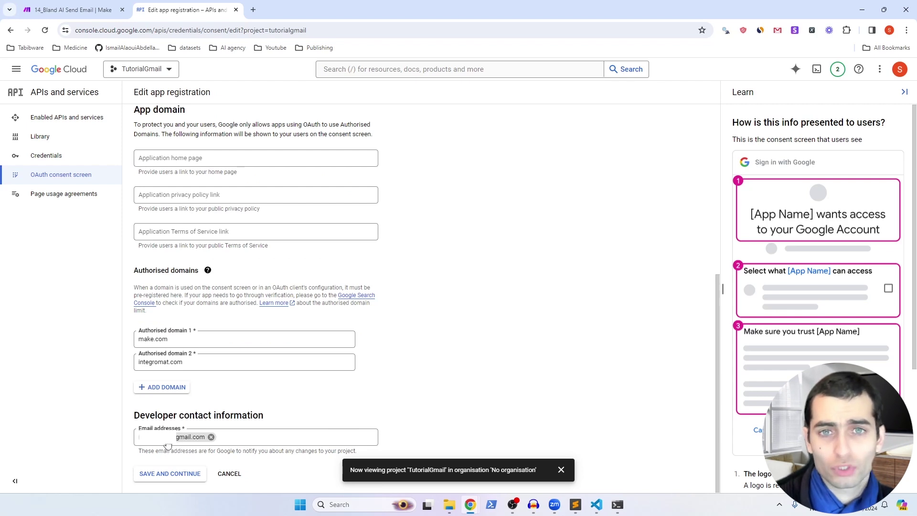
{"action": "left_click", "coordinate": [171, 475]}
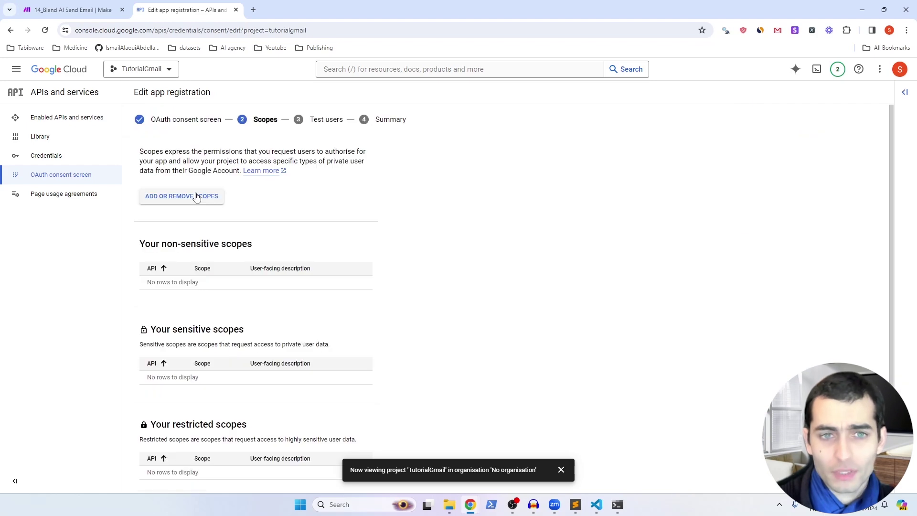
{"action": "left_click", "coordinate": [195, 199]}
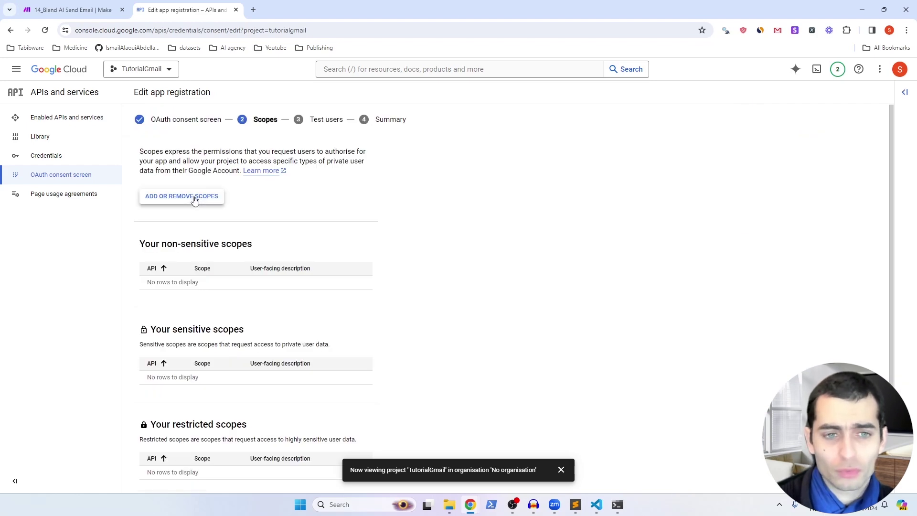
{"action": "type", "text": "mail"}
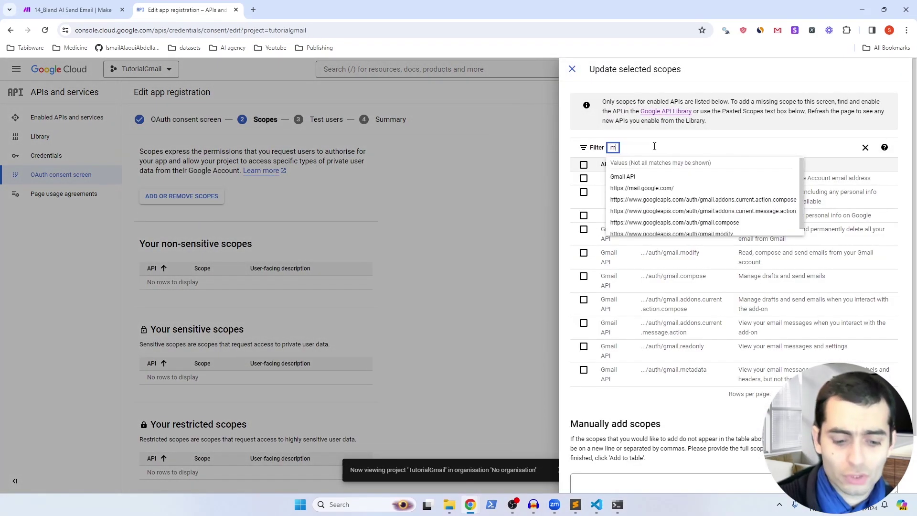
{"action": "left_click", "coordinate": [650, 190]}
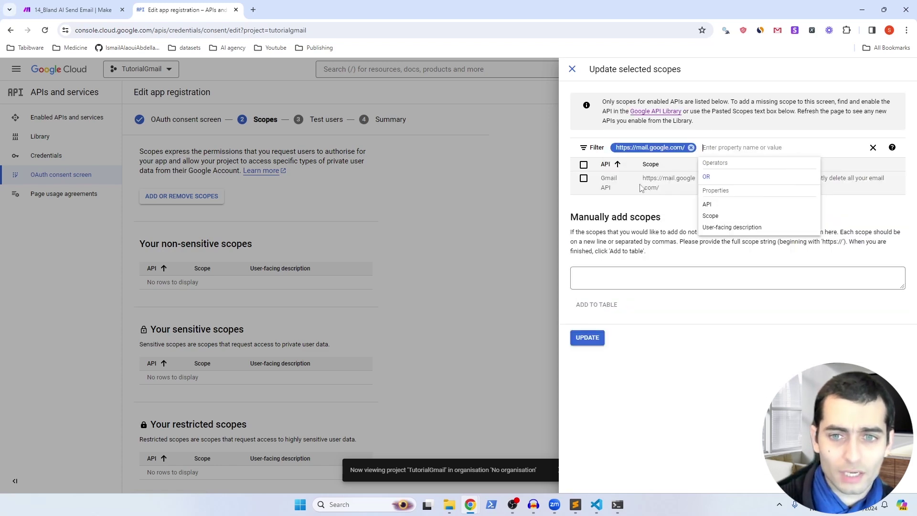
{"action": "left_click", "coordinate": [584, 180]}
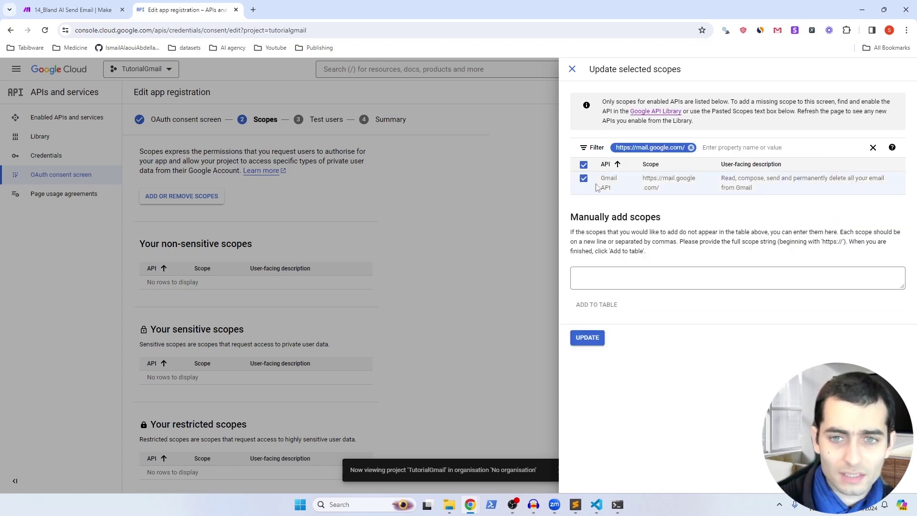
{"action": "left_click", "coordinate": [588, 337]}
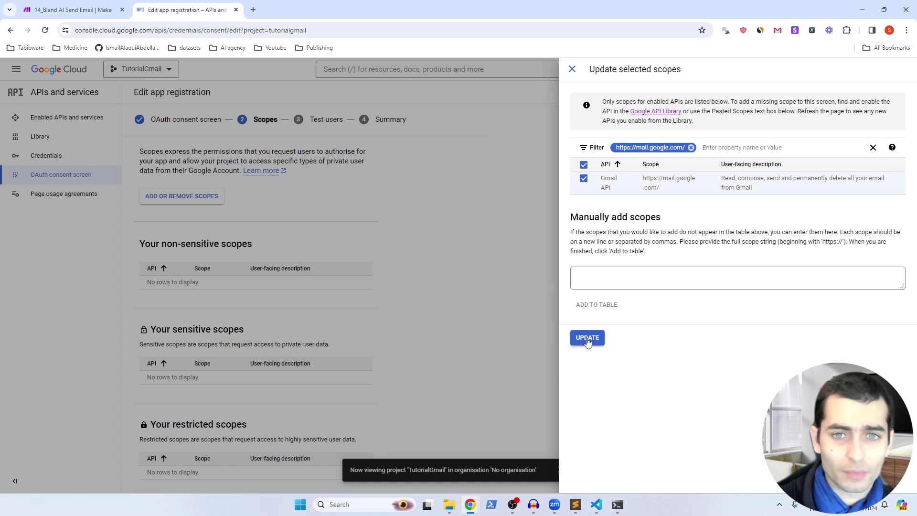
{"action": "scroll", "coordinate": [247, 436], "scroll_direction": "down", "scroll_amount": 1}
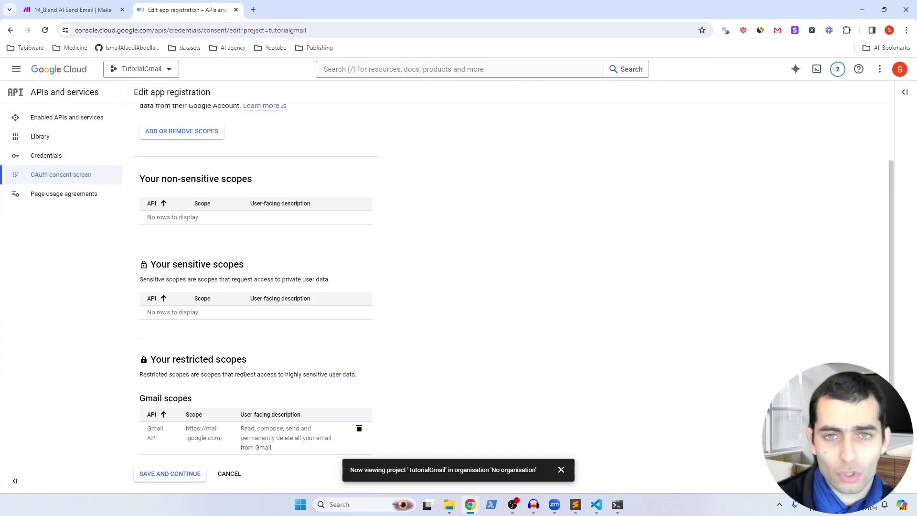
{"action": "left_click", "coordinate": [186, 474]}
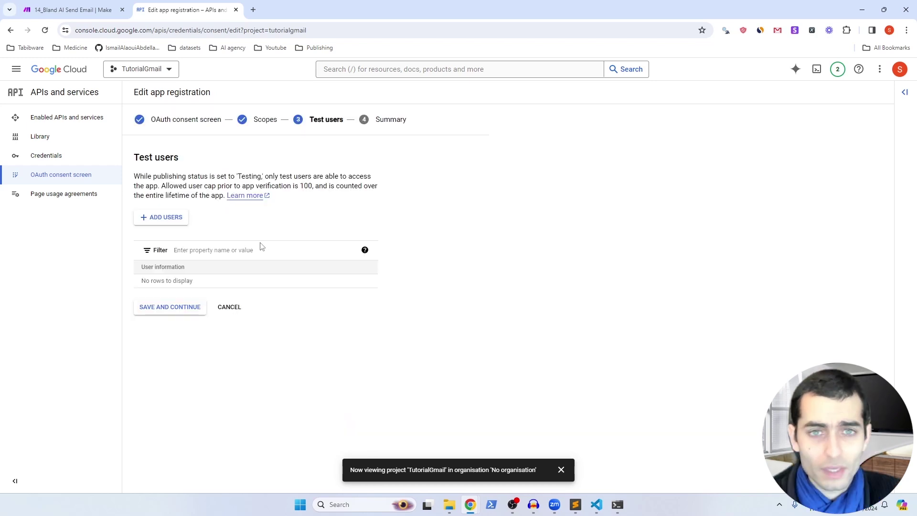
Step: Add the Gmail address as a test user and save the Test users step
{"action": "left_click", "coordinate": [167, 220]}
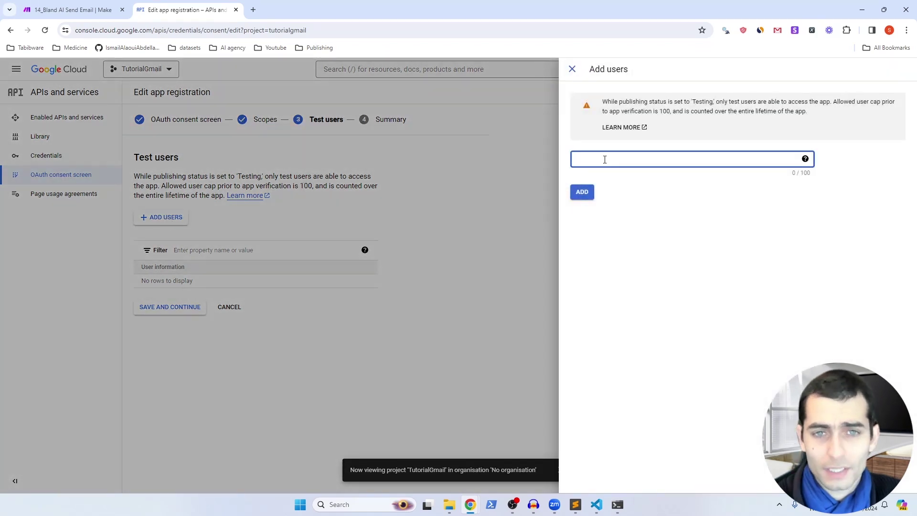
{"action": "key", "text": "ctrl+v"}
{"action": "left_click", "coordinate": [583, 192]}
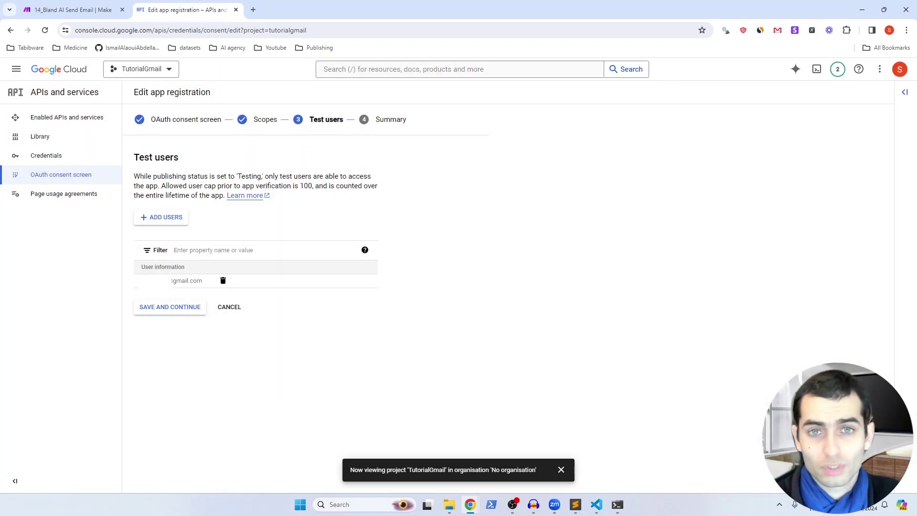
{"action": "left_click", "coordinate": [176, 313]}
Step: After checking the Make guide, go to the project's Credentials page
{"action": "key", "text": "alt+Tab"}
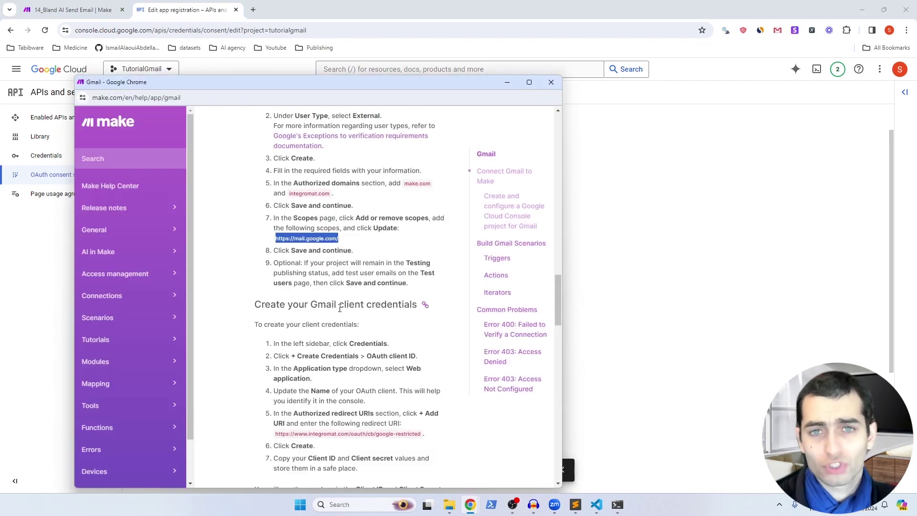
{"action": "key", "text": "alt+Tab"}
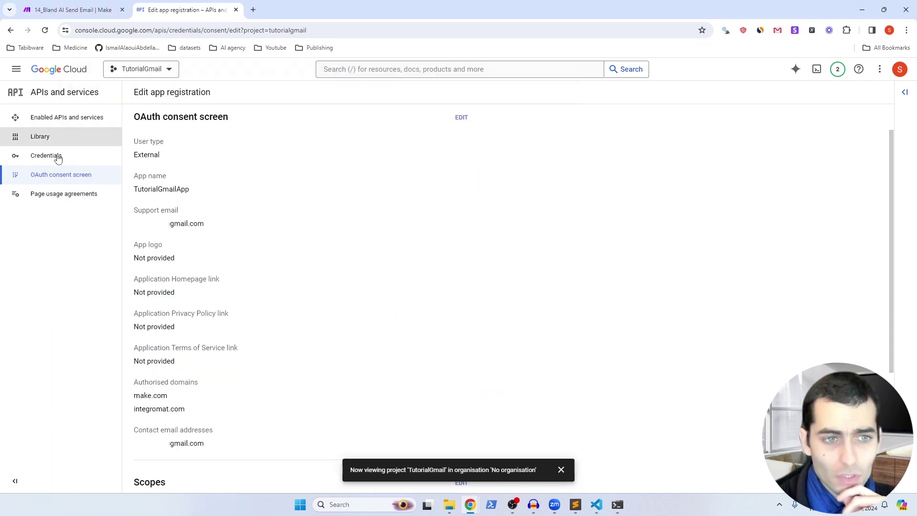
{"action": "left_click", "coordinate": [58, 158]}
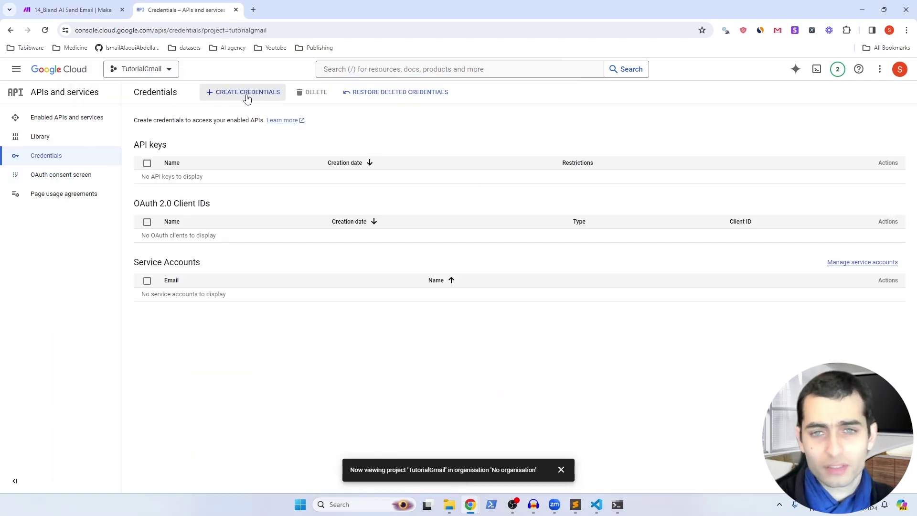
Step: Start a Web application OAuth client ID named TutorialGmailWebApp
{"action": "left_click", "coordinate": [247, 93]}
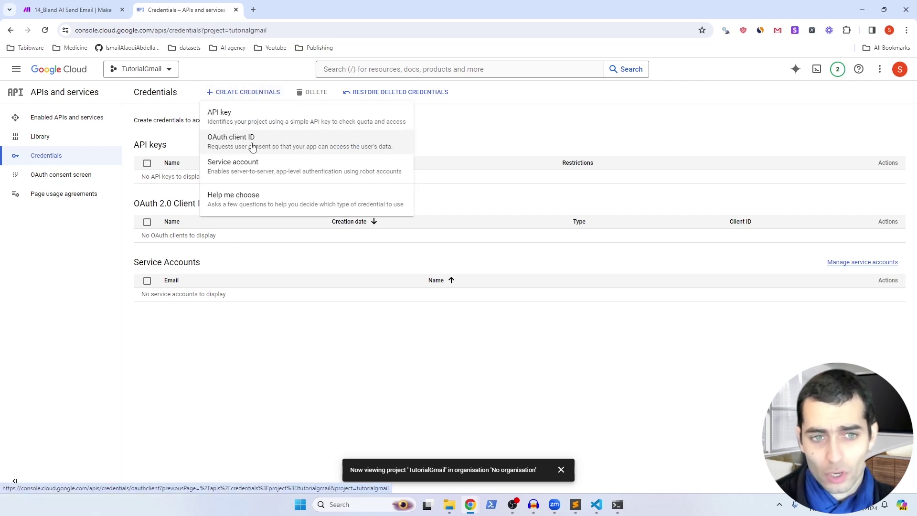
{"action": "left_click", "coordinate": [253, 148]}
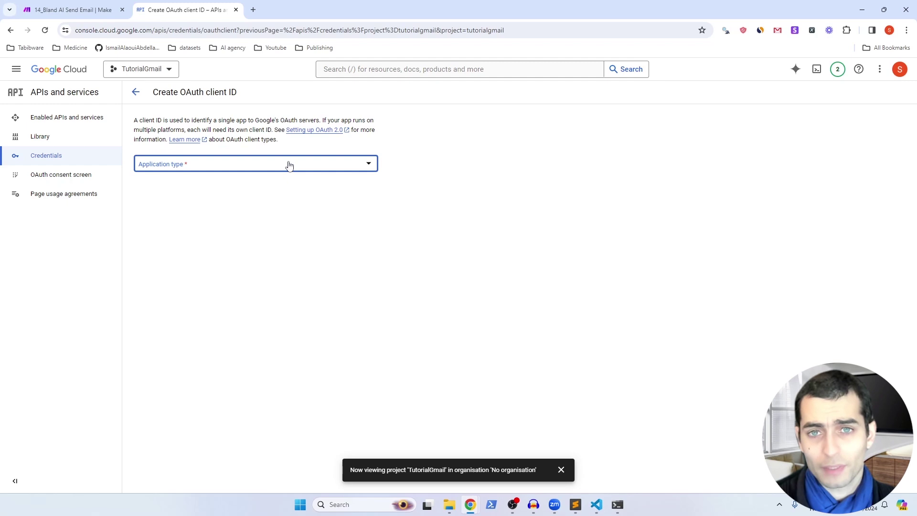
{"action": "left_click", "coordinate": [289, 166]}
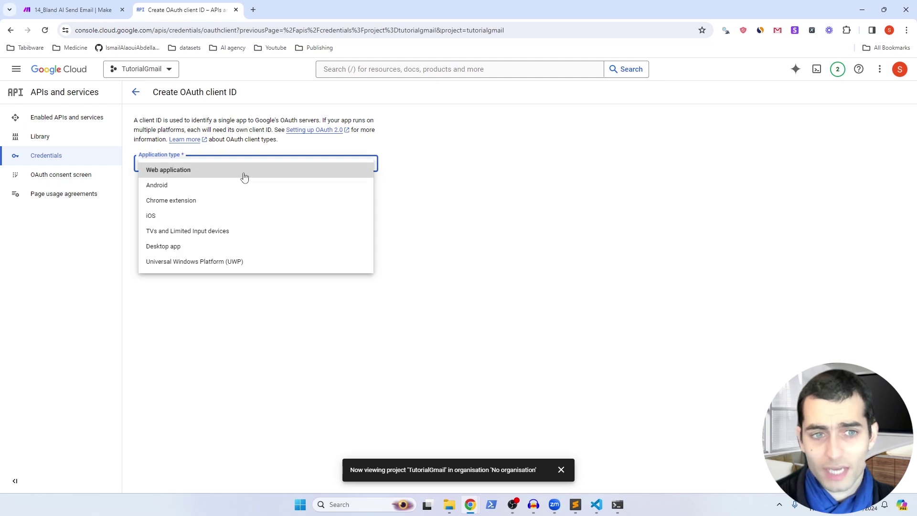
{"action": "left_click", "coordinate": [190, 172]}
{"action": "triple_click", "coordinate": [198, 192]}
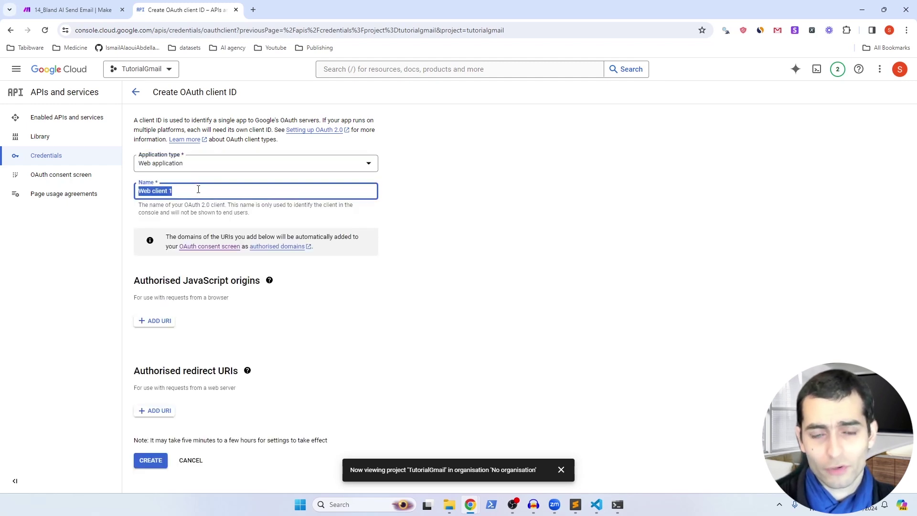
{"action": "type", "text": "TutorialGmailWebApp"}
{"action": "key", "text": "alt+Tab"}
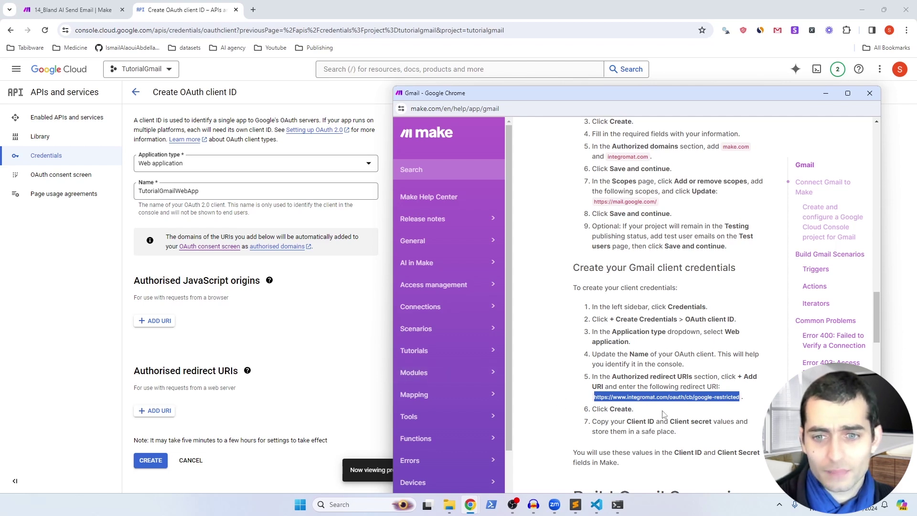
{"action": "key", "text": "alt+Tab"}
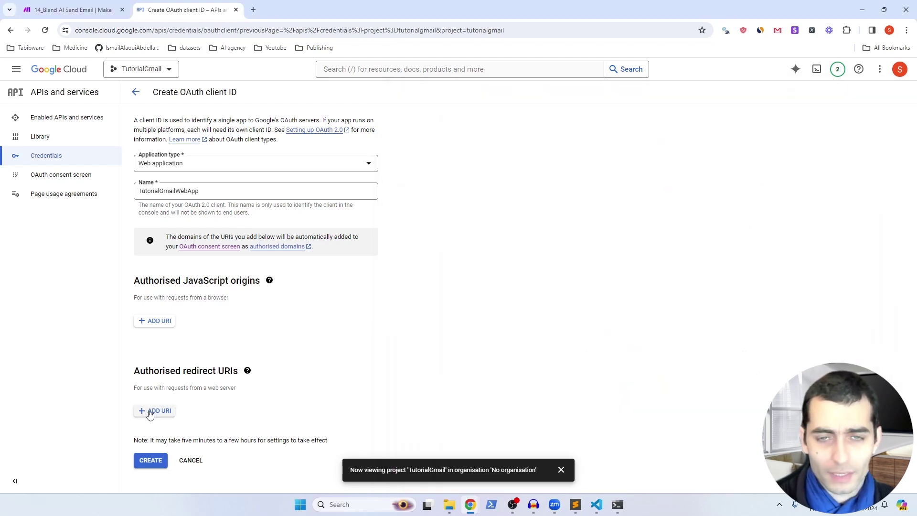
Step: Add Make's redirect URI as an authorized redirect URI and create the client
{"action": "left_click", "coordinate": [150, 412]}
{"action": "type", "text": "https://www.integromat.com/oauth/cb/google-restricted"}
{"action": "scroll", "coordinate": [153, 459], "scroll_direction": "down", "scroll_amount": 1}
{"action": "left_click", "coordinate": [149, 475]}
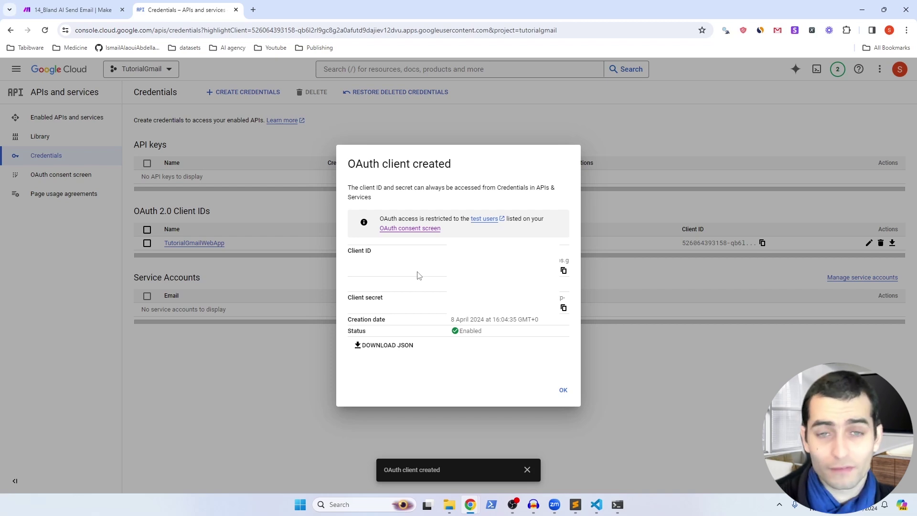
Step: Add a new Google connection in Make and copy in the custom OAuth client ID via advanced settings
{"action": "key", "text": "ctrl+shift+Tab"}
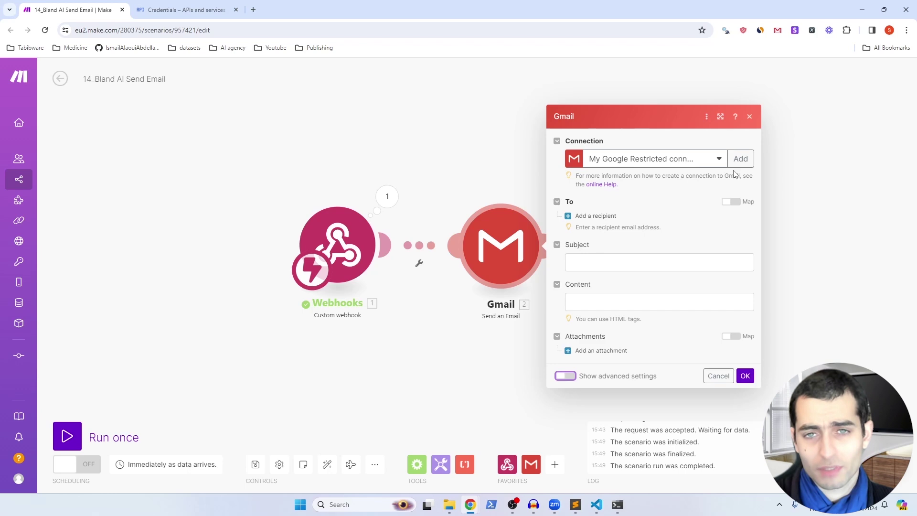
{"action": "left_click", "coordinate": [741, 159]}
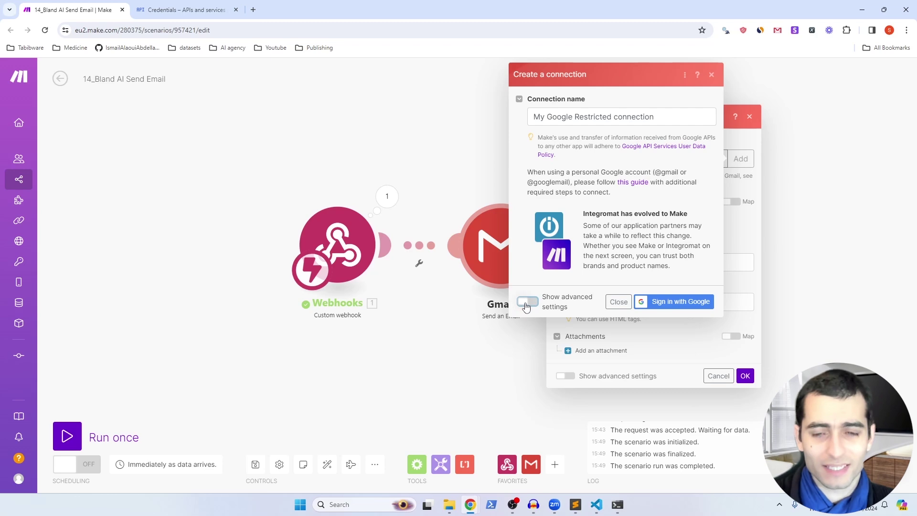
{"action": "left_click", "coordinate": [526, 302]}
{"action": "left_click", "coordinate": [205, 10]}
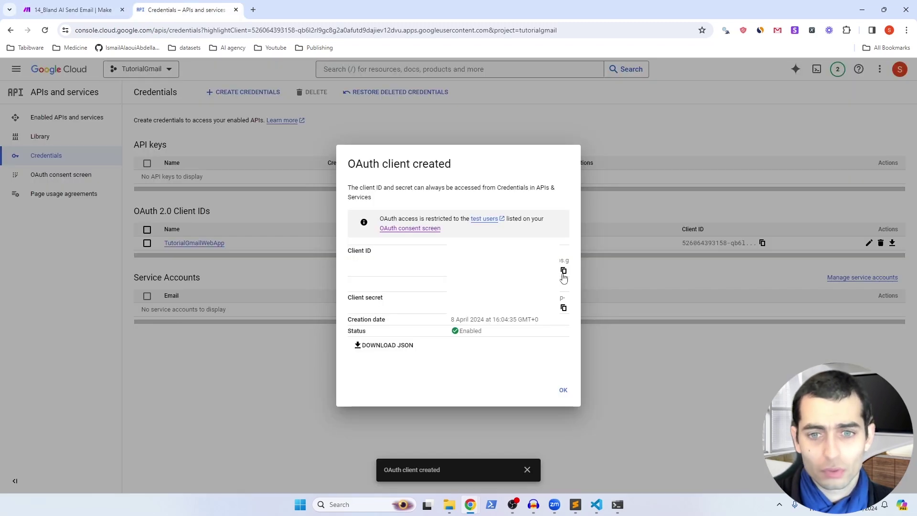
{"action": "left_click", "coordinate": [563, 271]}
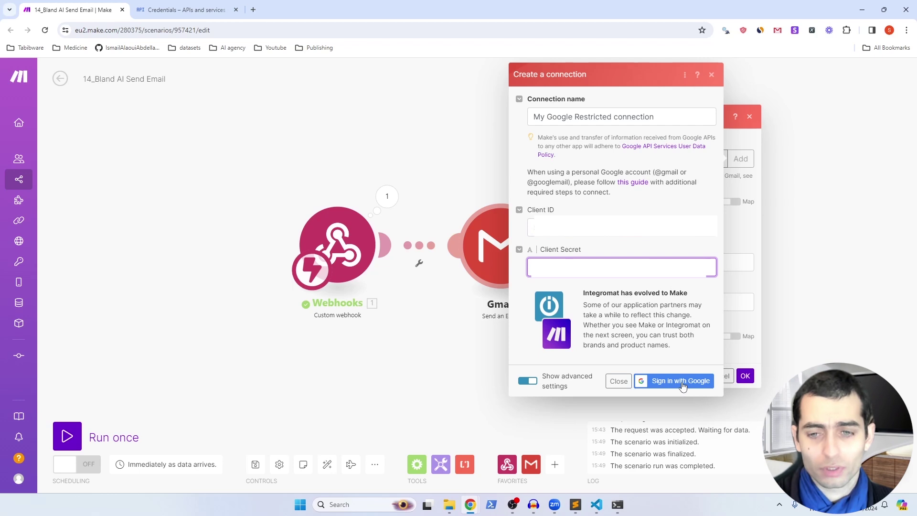
Step: Sign in with Google, pass the unverified-app warning, and grant Gmail read-and-send access
{"action": "left_click", "coordinate": [682, 389]}
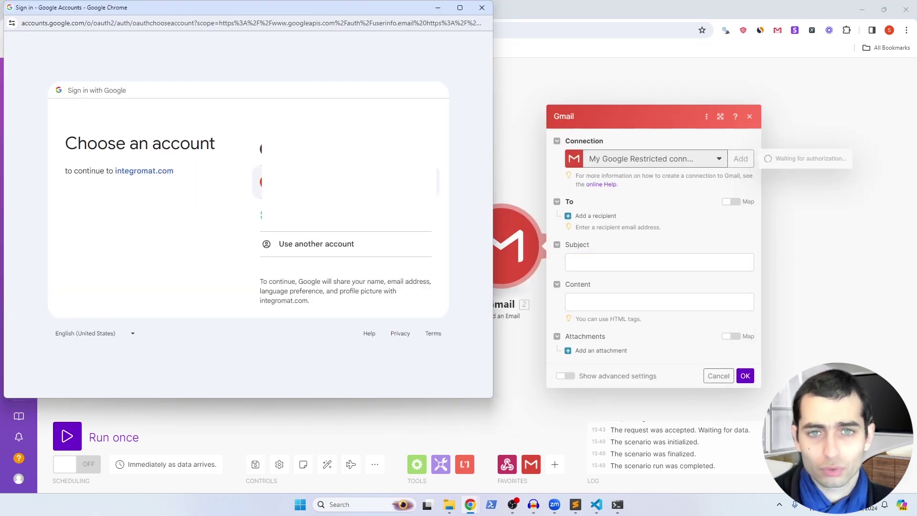
{"action": "left_click", "coordinate": [344, 181]}
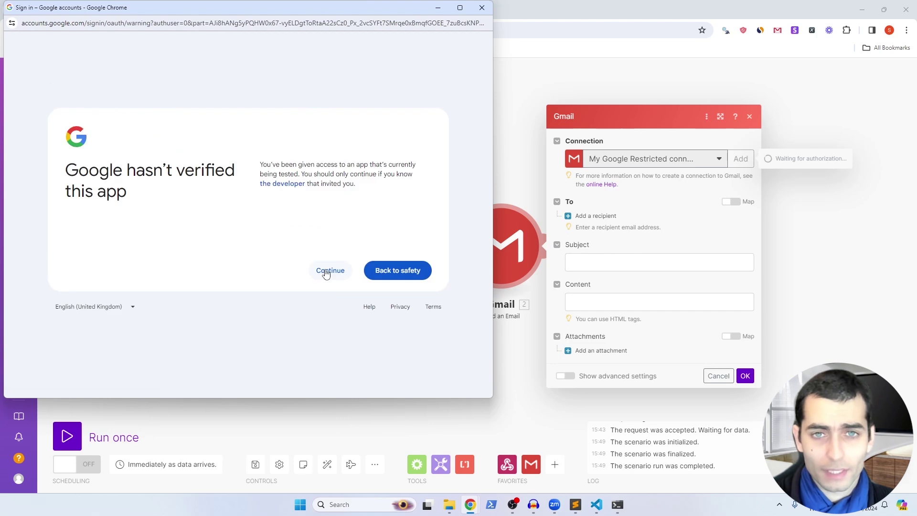
{"action": "left_click", "coordinate": [326, 272]}
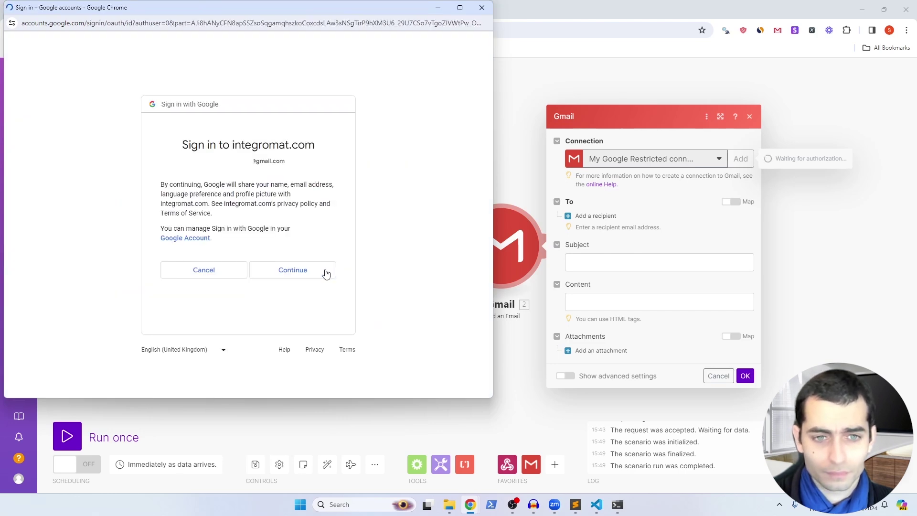
{"action": "left_click", "coordinate": [301, 278]}
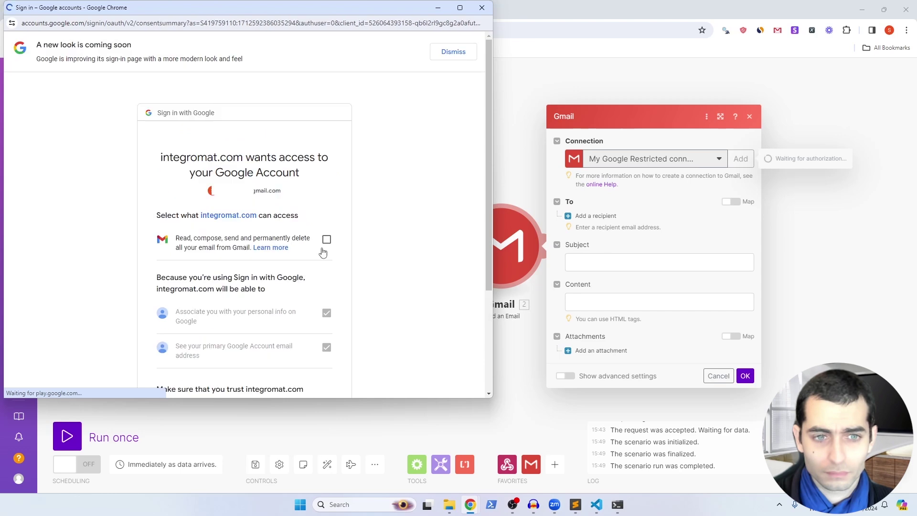
{"action": "left_click", "coordinate": [326, 240]}
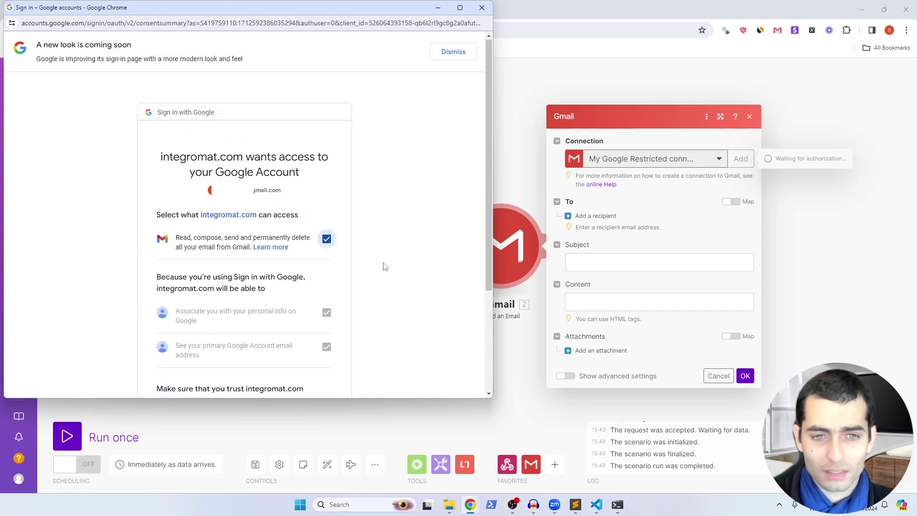
{"action": "scroll", "coordinate": [380, 243], "scroll_direction": "down", "scroll_amount": 3}
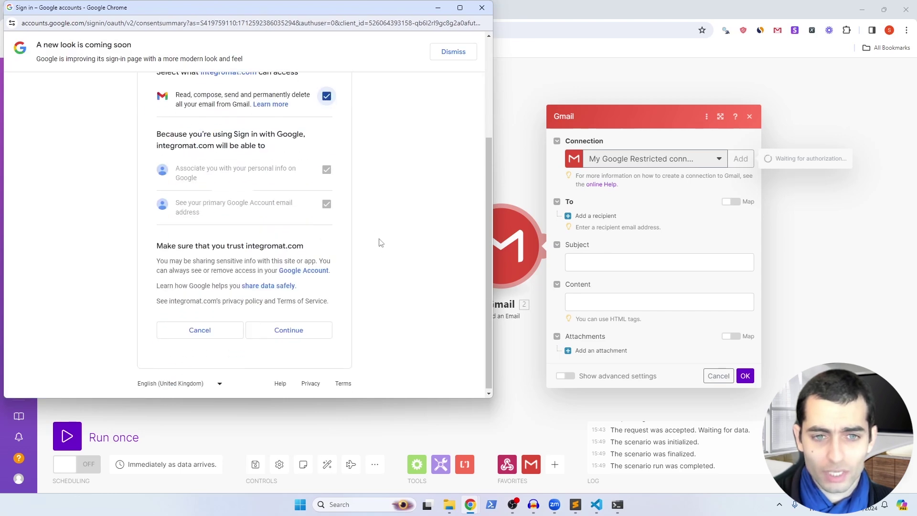
{"action": "left_click", "coordinate": [288, 329]}
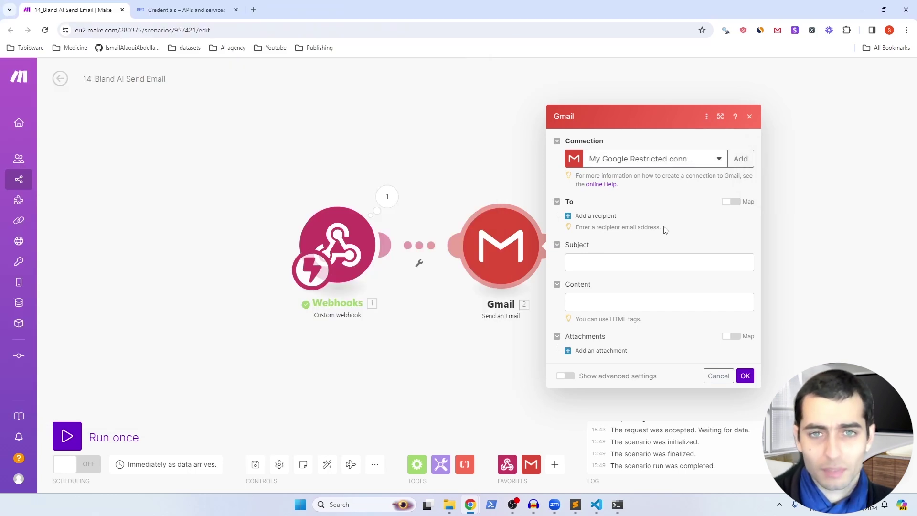
Step: Map the webhook's email as recipient and set subject 'Book a meeting with Miami Estates'
{"action": "left_click", "coordinate": [571, 218]}
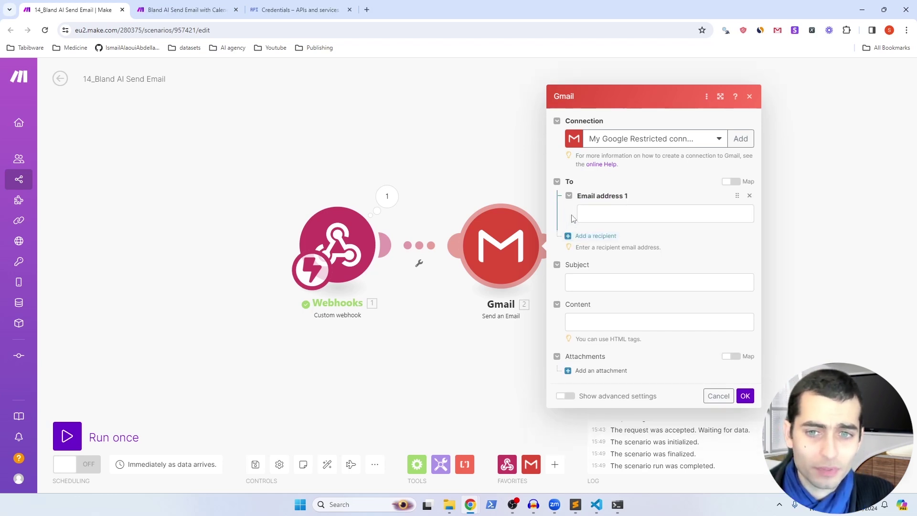
{"action": "left_click", "coordinate": [603, 212]}
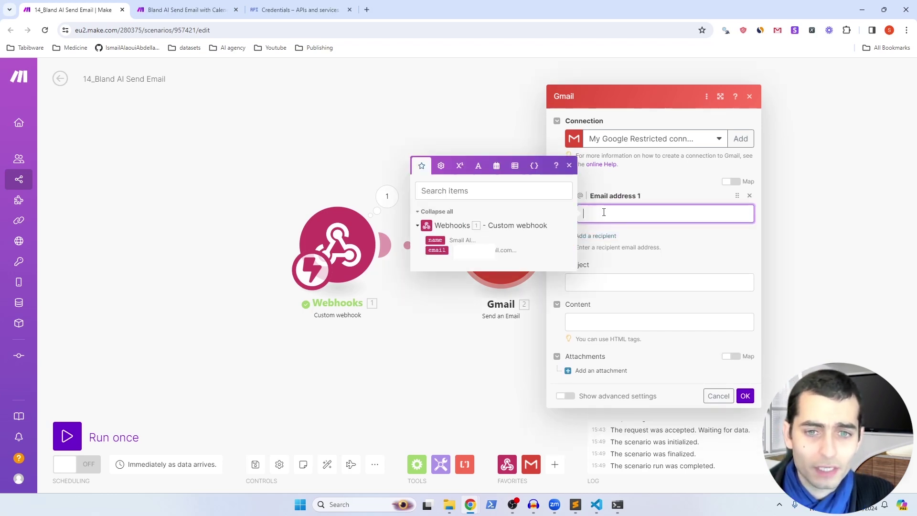
{"action": "left_click", "coordinate": [438, 249]}
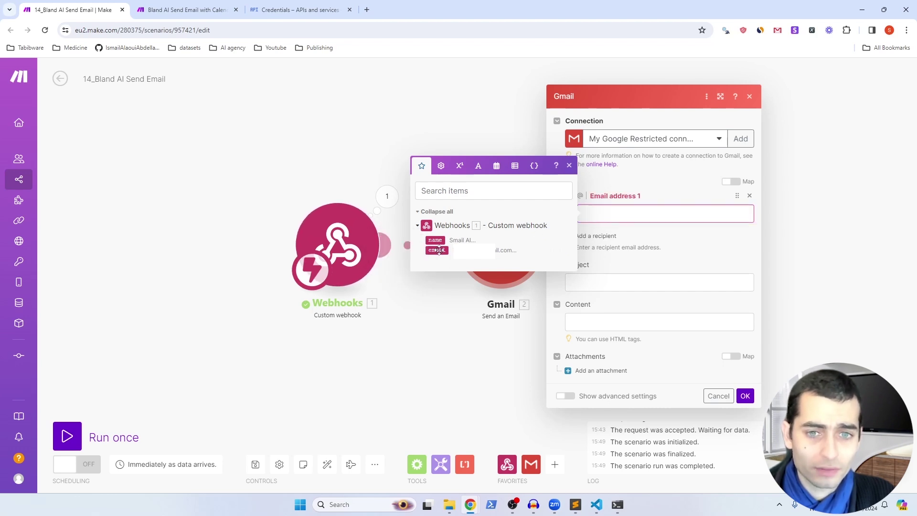
{"action": "left_click", "coordinate": [701, 282]}
{"action": "type", "text": "Book a meeting with Miami Estates"}
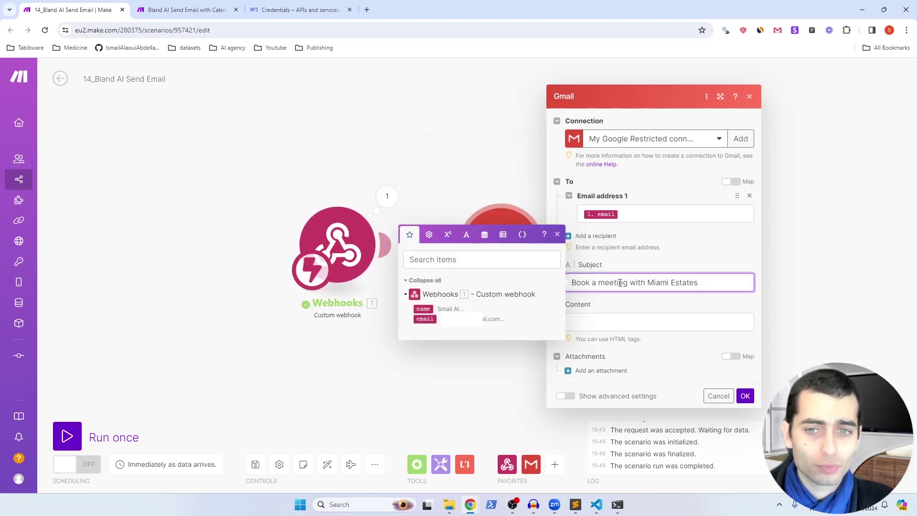
Step: Write the body 'Hey' plus the webhook's name, then paste the HTML booking text
{"action": "left_click", "coordinate": [595, 324]}
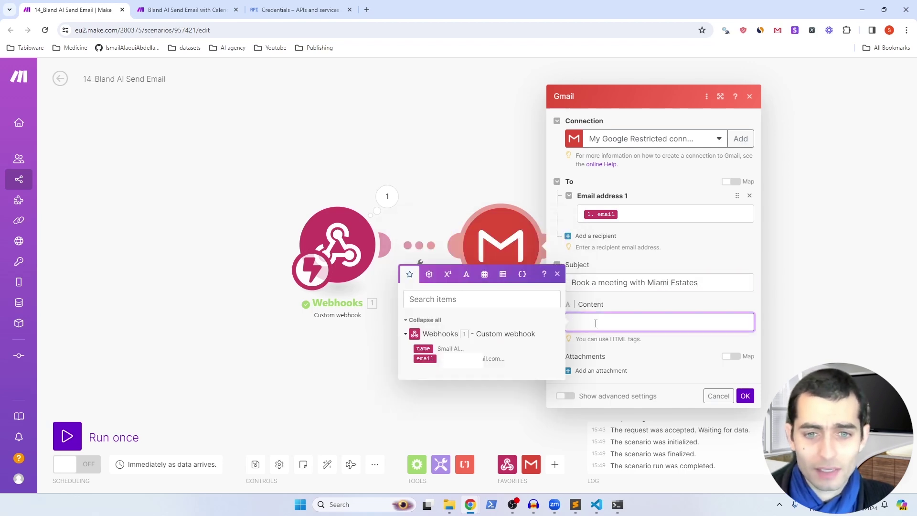
{"action": "type", "text": "Hey"}
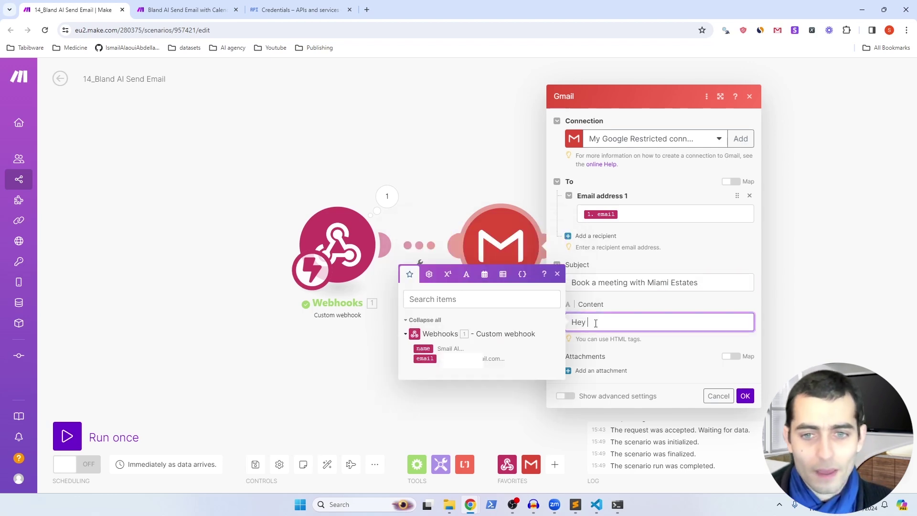
{"action": "left_click", "coordinate": [428, 347]}
{"action": "type", "text": ", <br/> Alex here, I hope you're still doing great !<br/> Since you wanted to book a visit with us, please select a slot here at your convenience:<br/> https://calendly.com/neurafirst/neurafirst <br/><br/> See you soon !<br/> Alex from Miami Estates"}
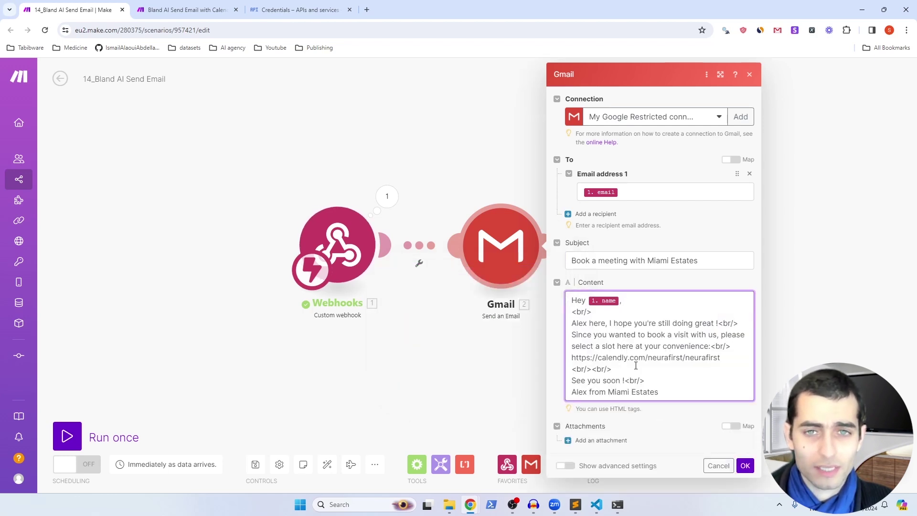
{"action": "left_click_drag", "start_coordinate": [596, 313], "coordinate": [572, 312]}
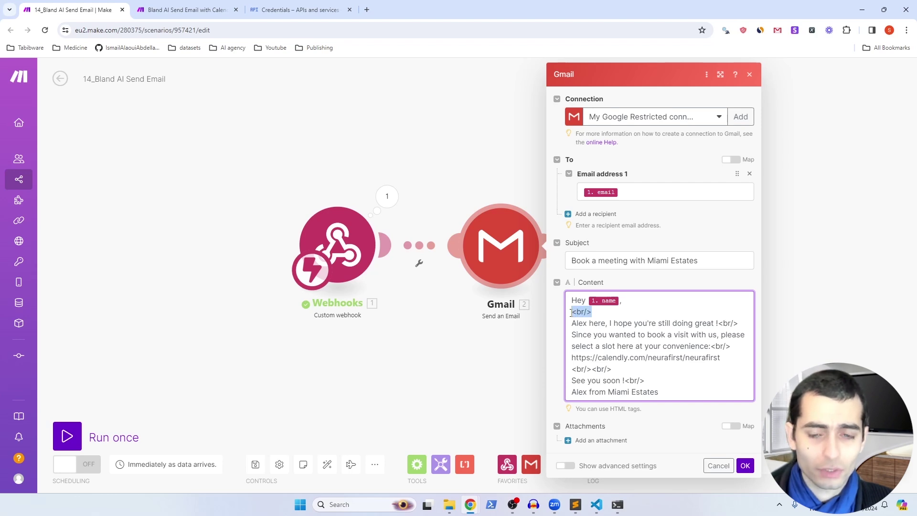
{"action": "left_click", "coordinate": [587, 311]}
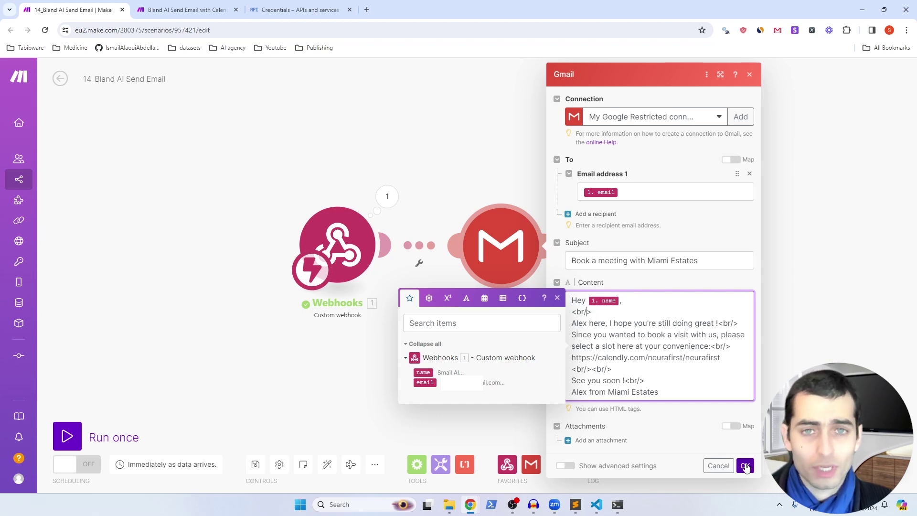
Step: Save the Gmail module, run both scenarios once, submit the lead form, and check Gmail
{"action": "left_click", "coordinate": [745, 466]}
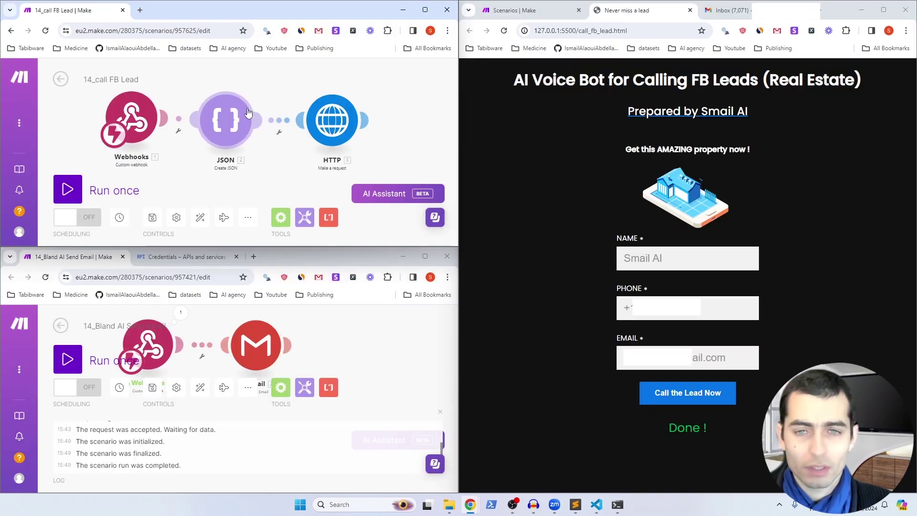
{"action": "left_click", "coordinate": [67, 189]}
{"action": "left_click", "coordinate": [234, 226]}
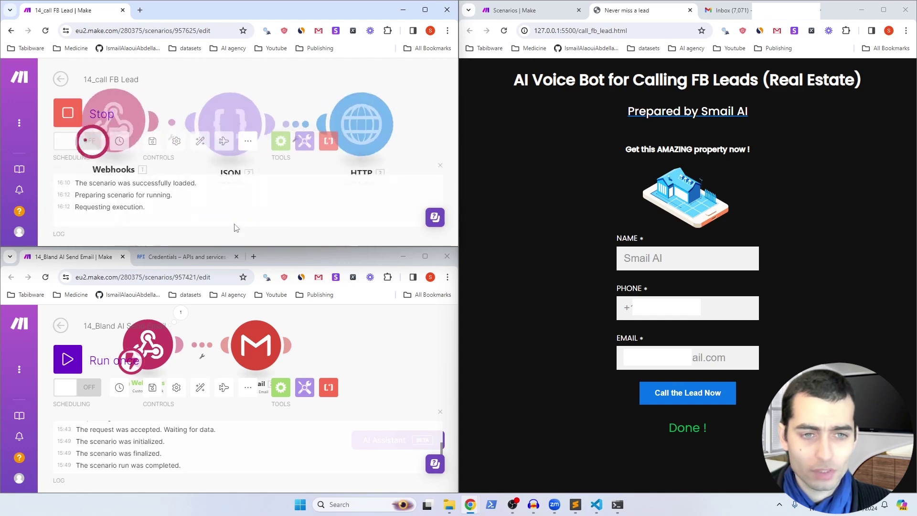
{"action": "left_click", "coordinate": [67, 360]}
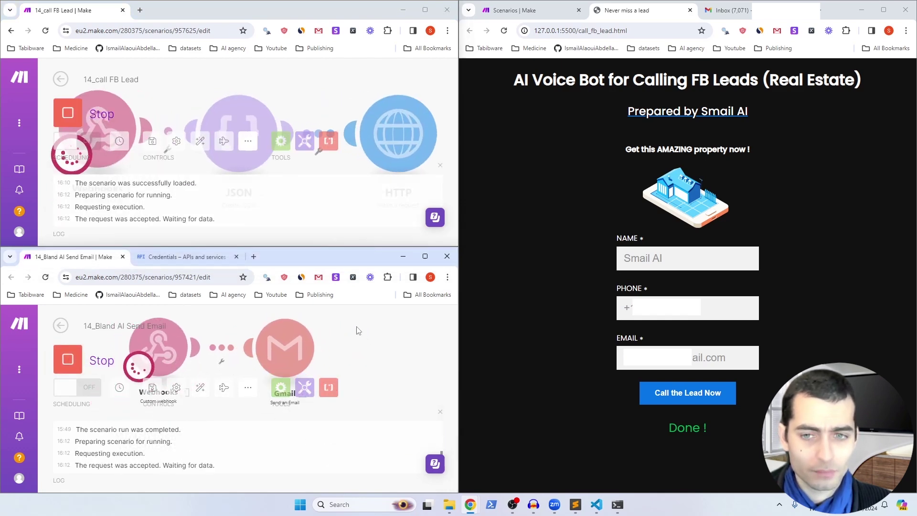
{"action": "left_click", "coordinate": [694, 396]}
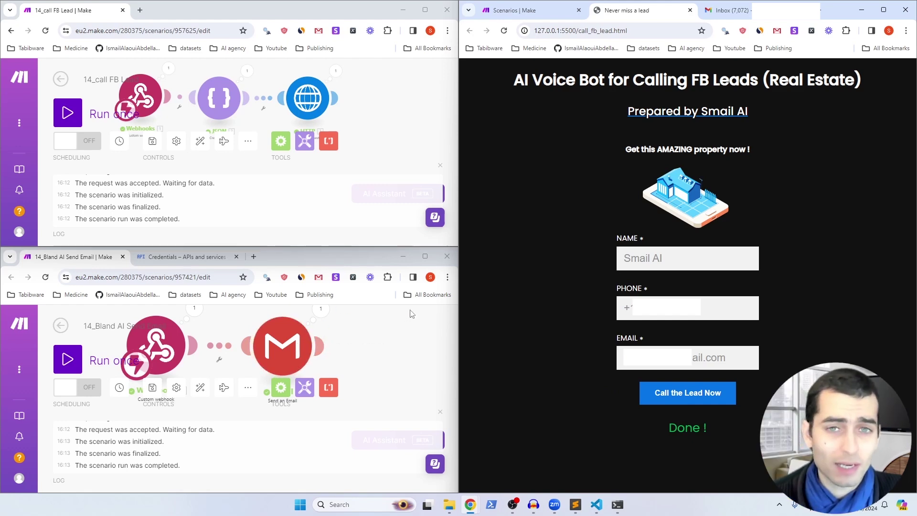
{"action": "key", "text": "ctrl+Tab"}
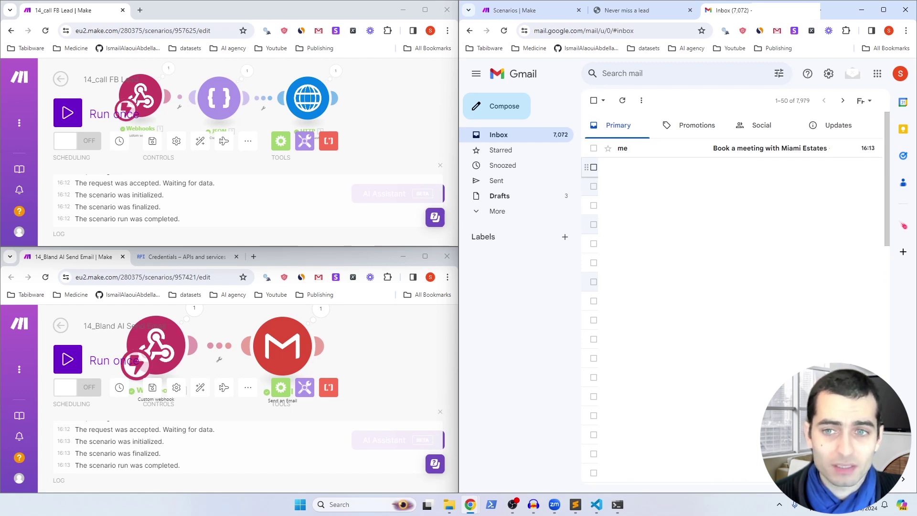
Step: Open the 'Book a meeting with Miami Estates' email and follow its calendly.com link
{"action": "left_click", "coordinate": [756, 149]}
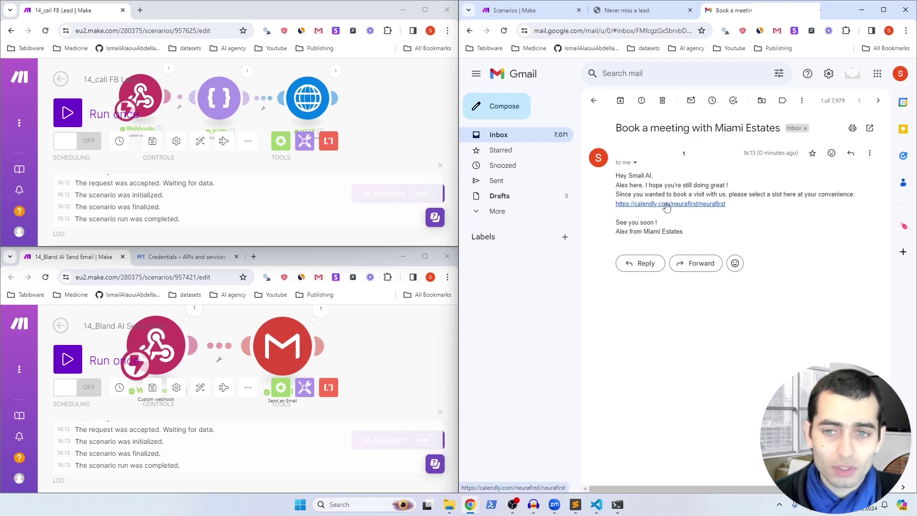
{"action": "left_click", "coordinate": [667, 207]}
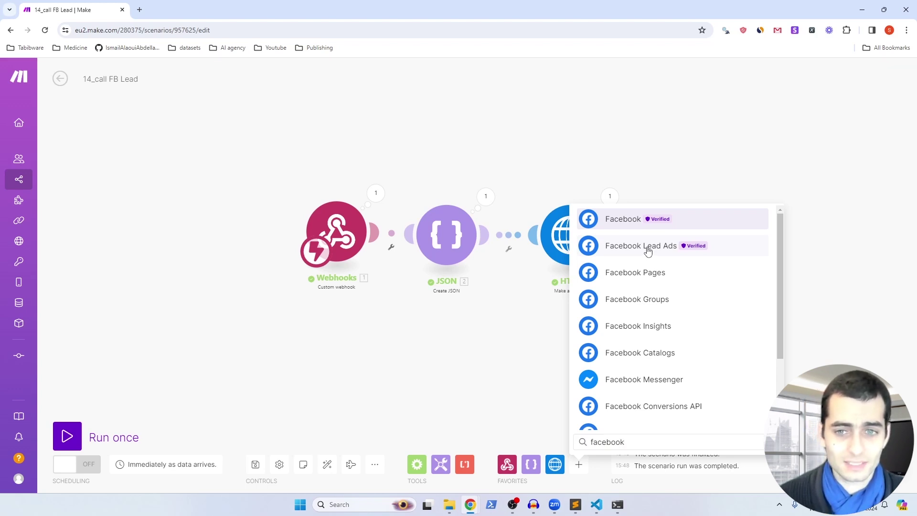
Step: Add a Facebook Lead Ads Watch Leads trigger and open its module settings
{"action": "left_click", "coordinate": [647, 251]}
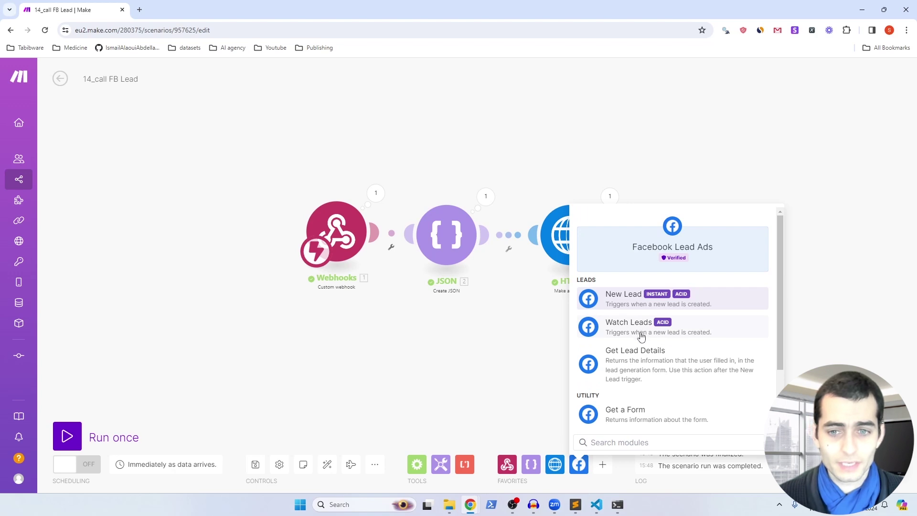
{"action": "left_click", "coordinate": [628, 329]}
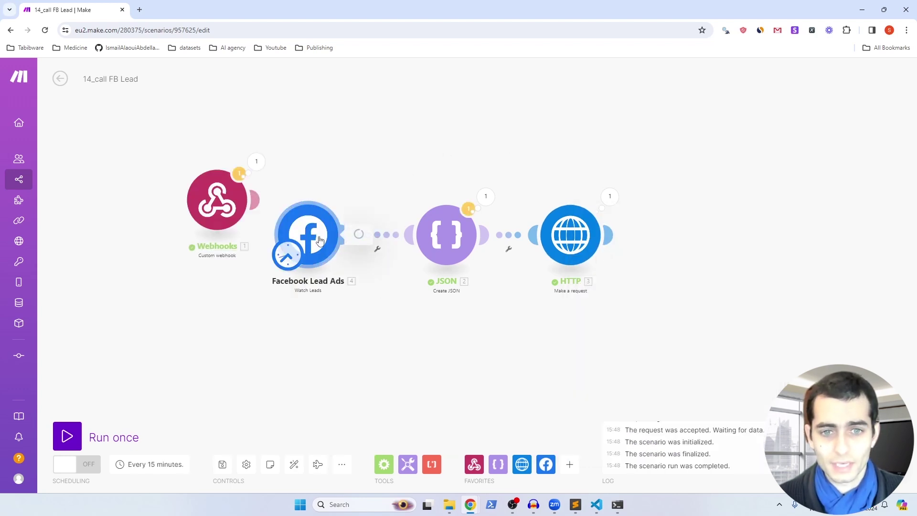
{"action": "left_click", "coordinate": [320, 241]}
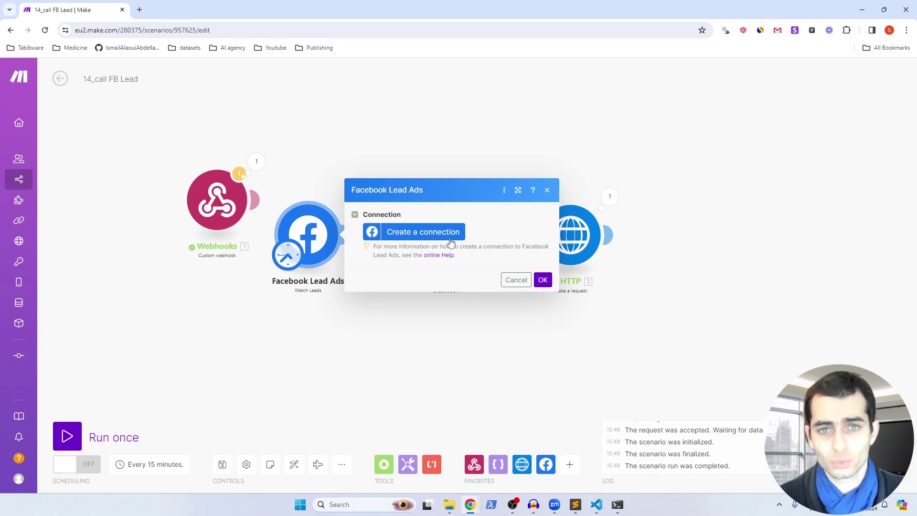